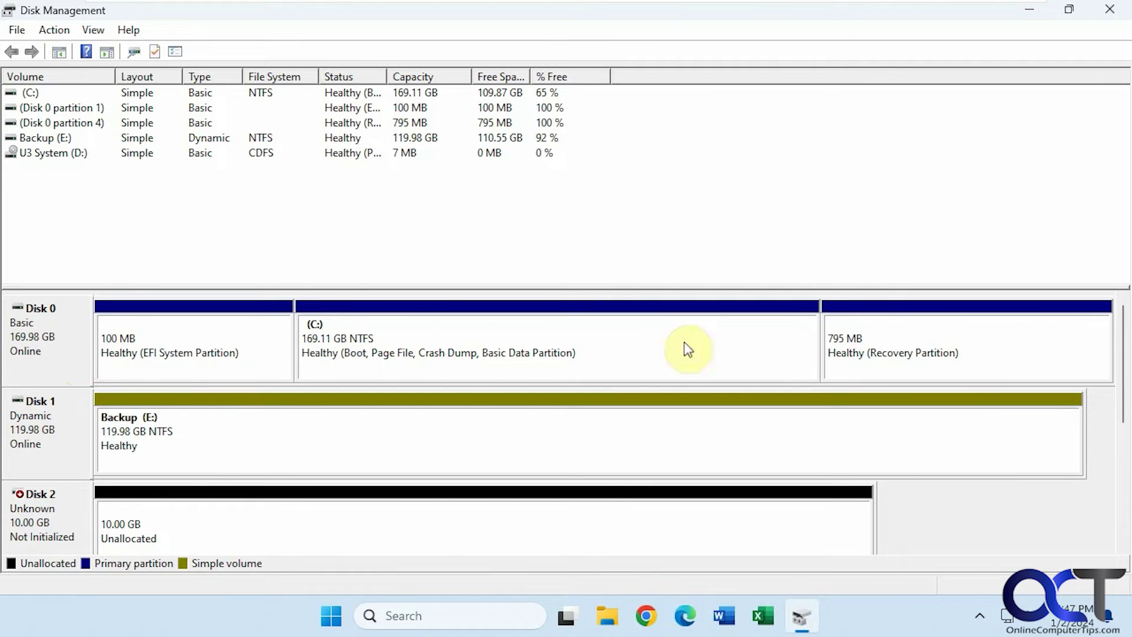
- Examine the three partitions on Disk 0 and the properties of the Backup (E:) volume on Disk 1
left_click(614, 362)
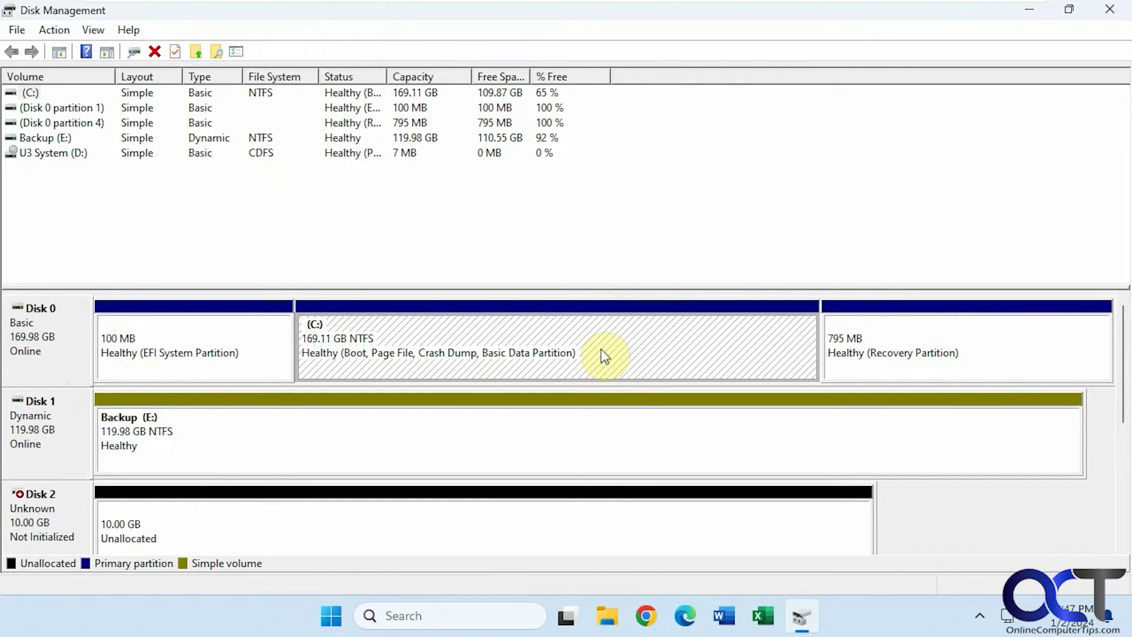
left_click(196, 358)
left_click(914, 366)
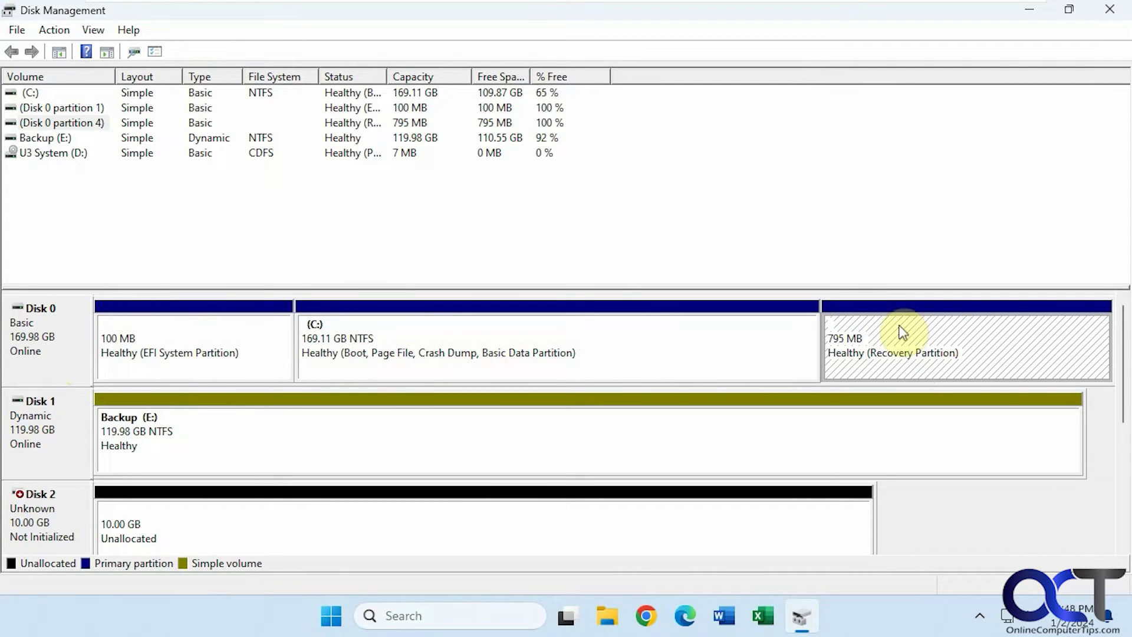
left_click(412, 435)
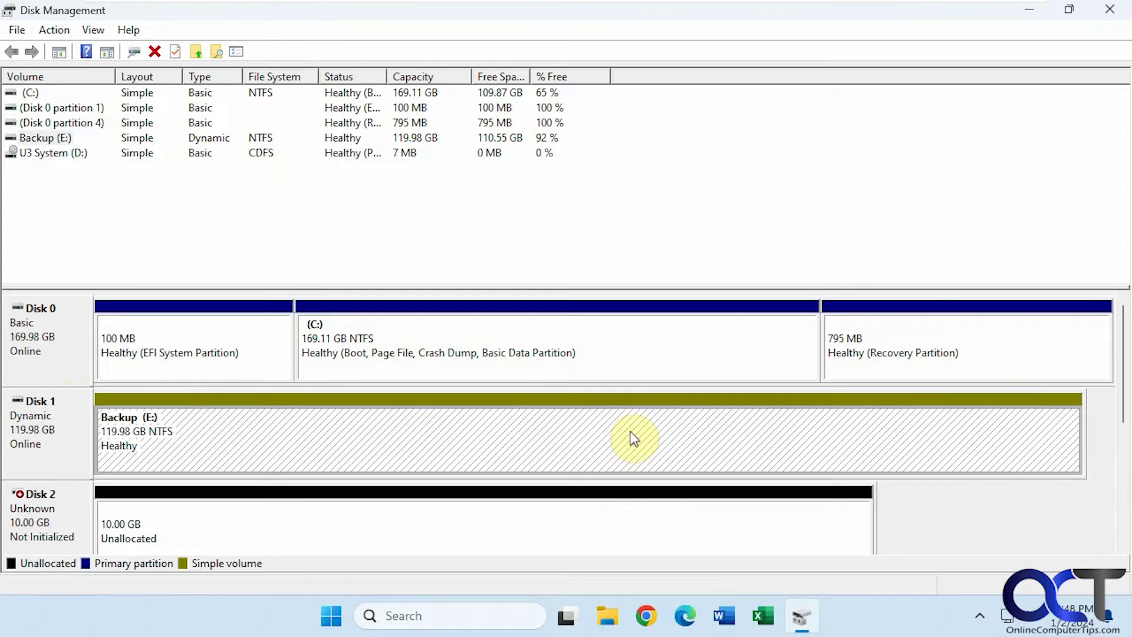
right_click(540, 438)
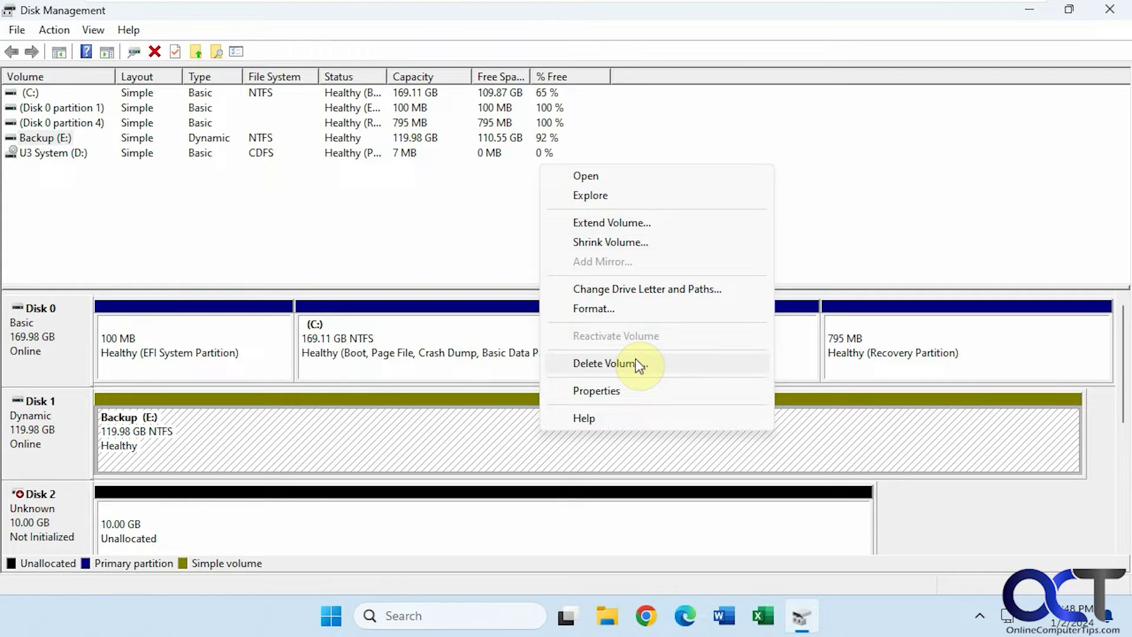
left_click(638, 392)
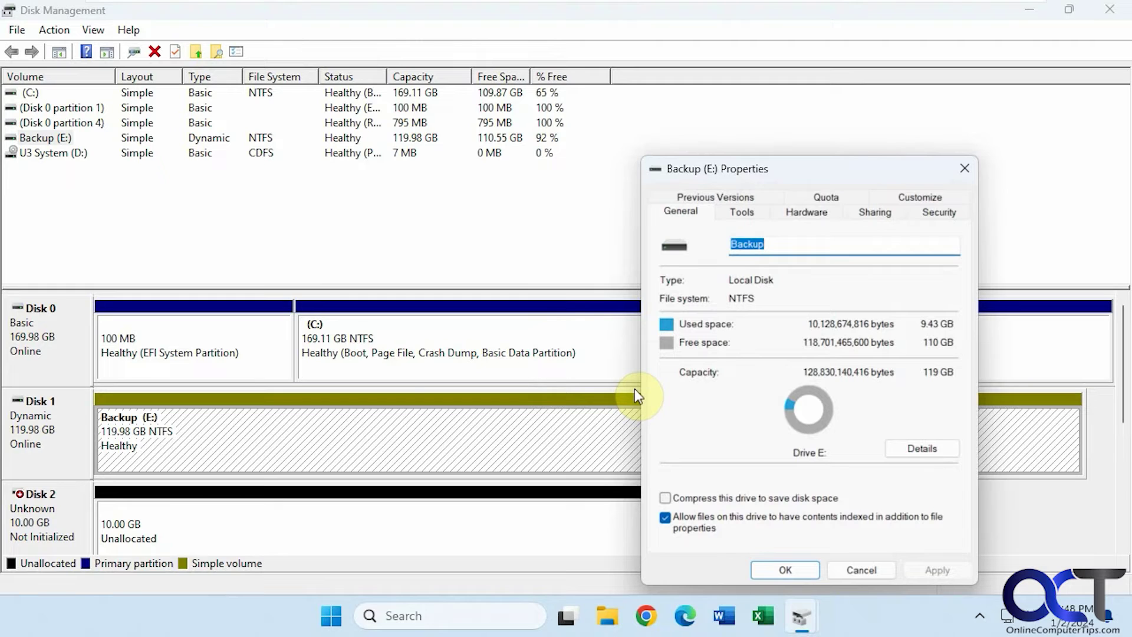
left_click(963, 169)
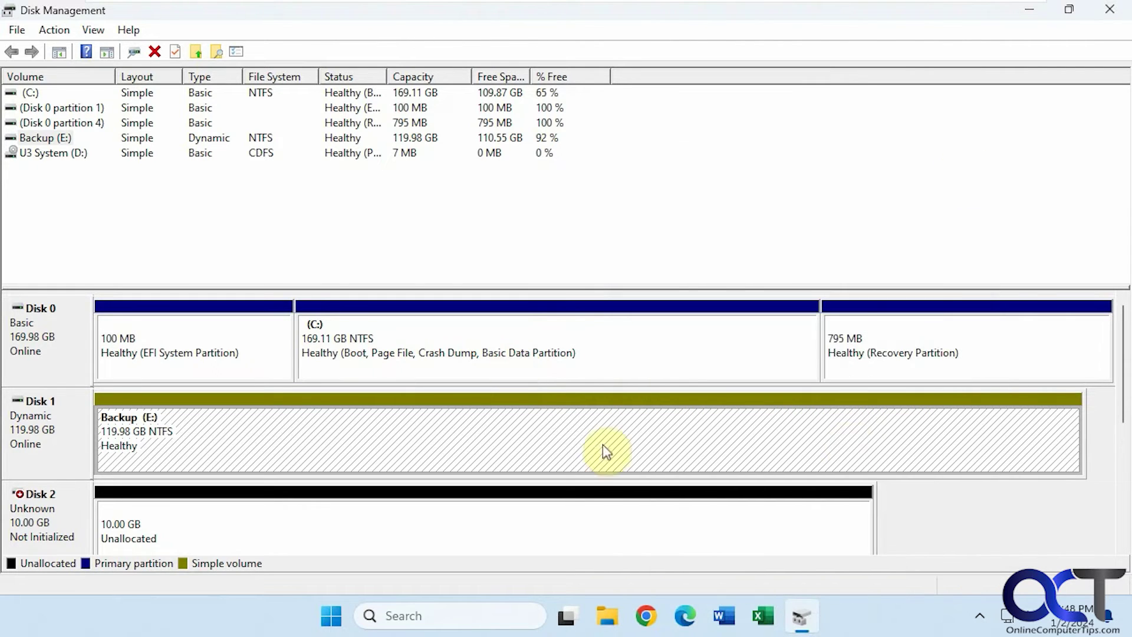
- Initialize only Disk 2 with the MBR (Master Boot Record) partition style, leaving Disk 3 out
left_click_drag(1122, 377, 1123, 446)
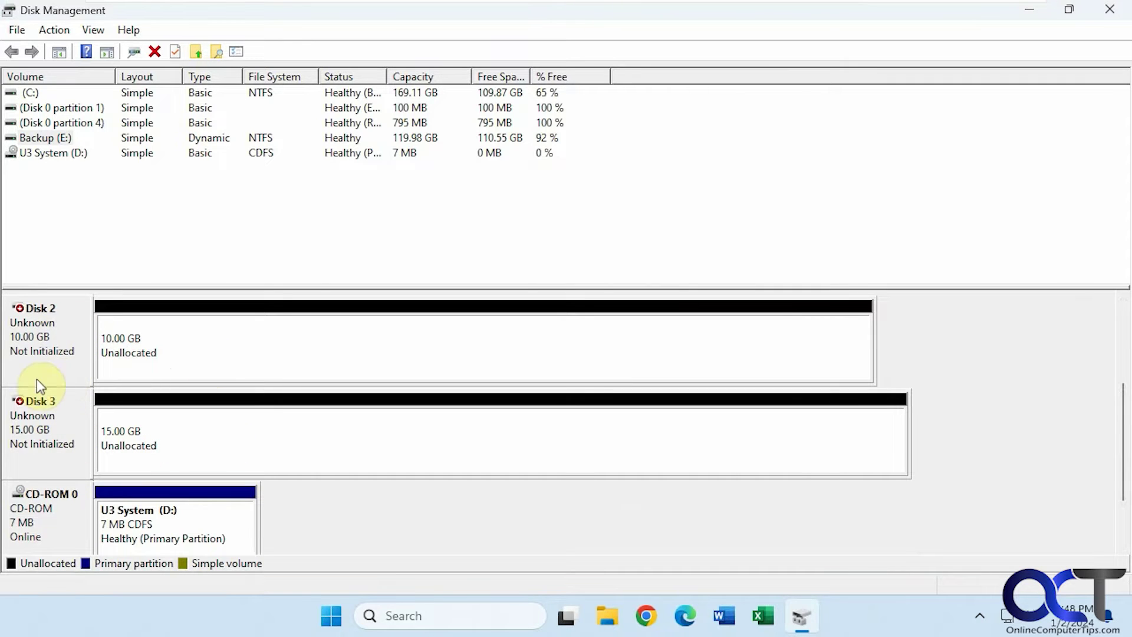
right_click(70, 347)
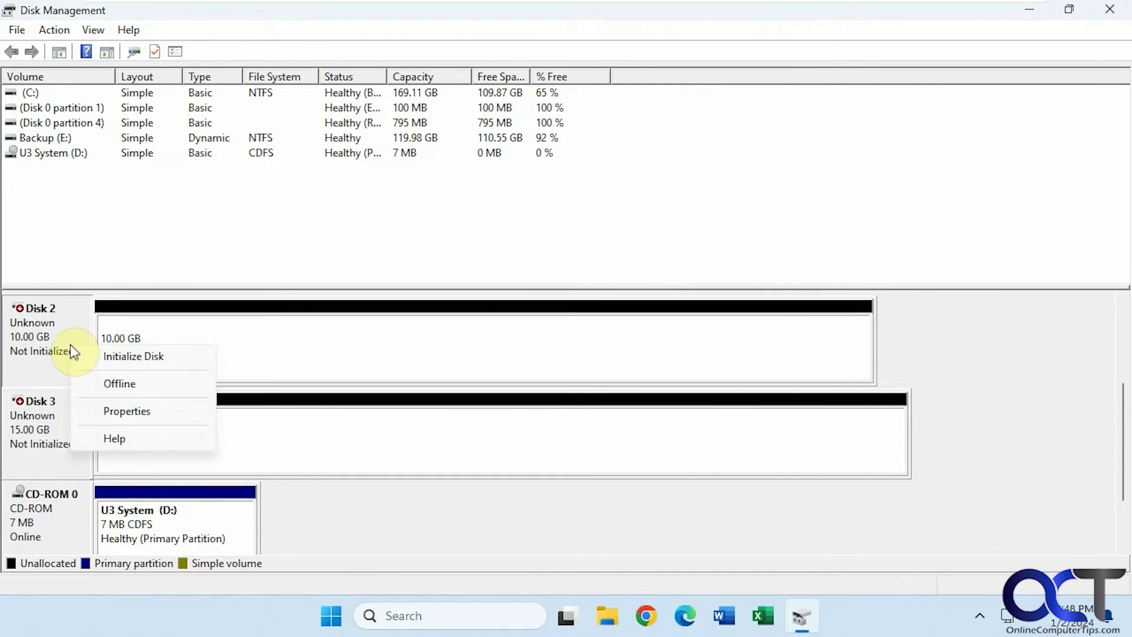
left_click(110, 355)
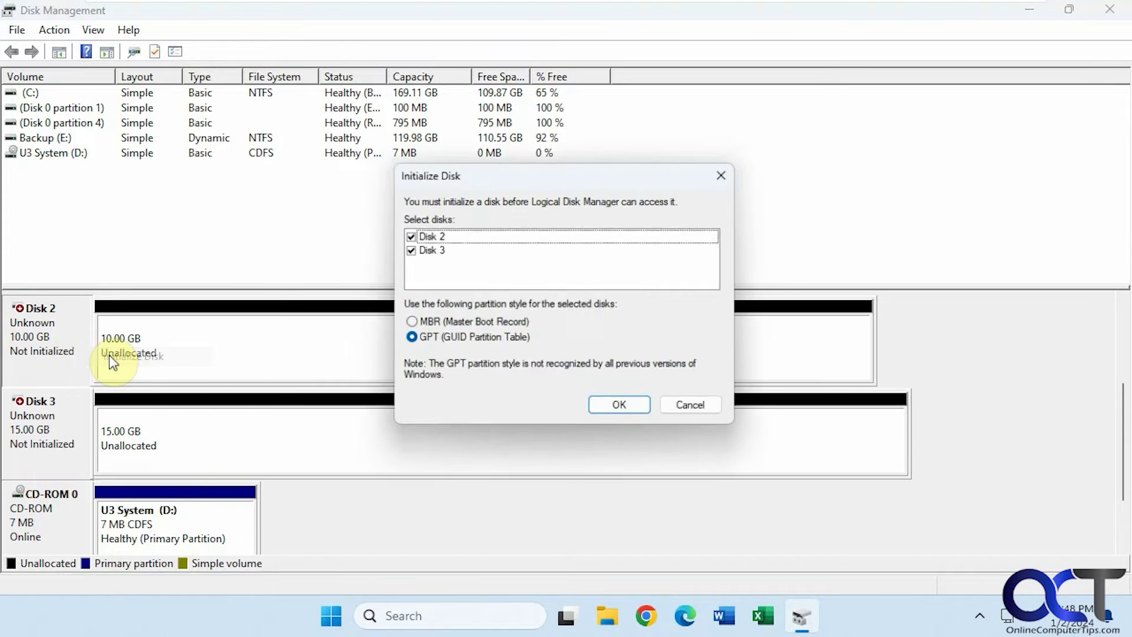
left_click(406, 250)
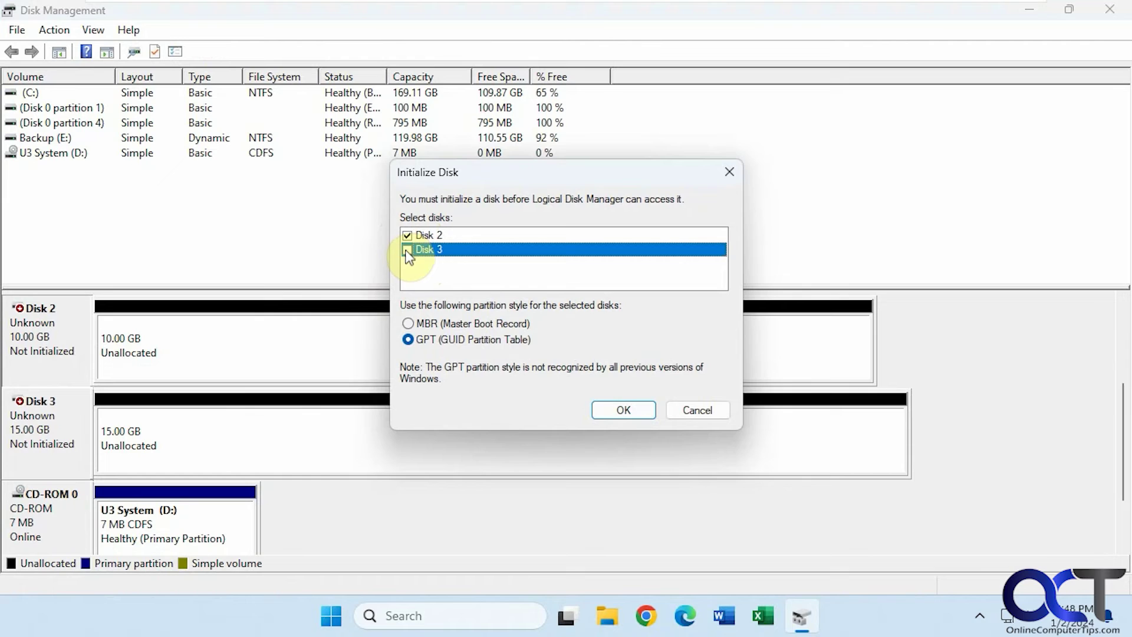
left_click(408, 324)
left_click(628, 411)
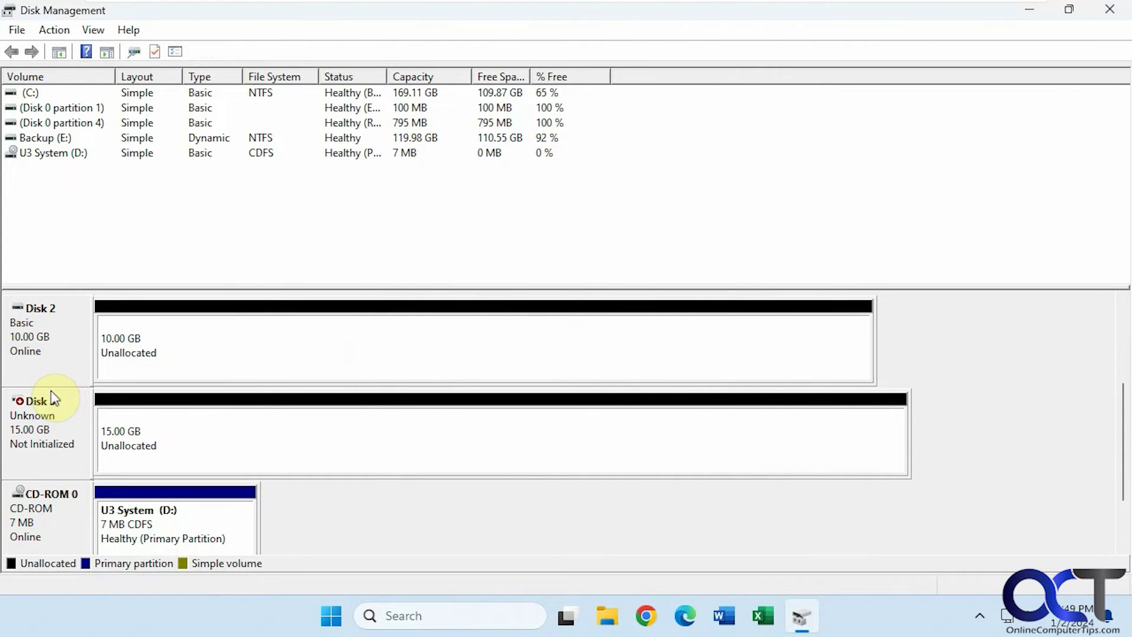
- Initialize Disk 3 with the GPT (GUID Partition Table) partition style
right_click(74, 427)
left_click(102, 431)
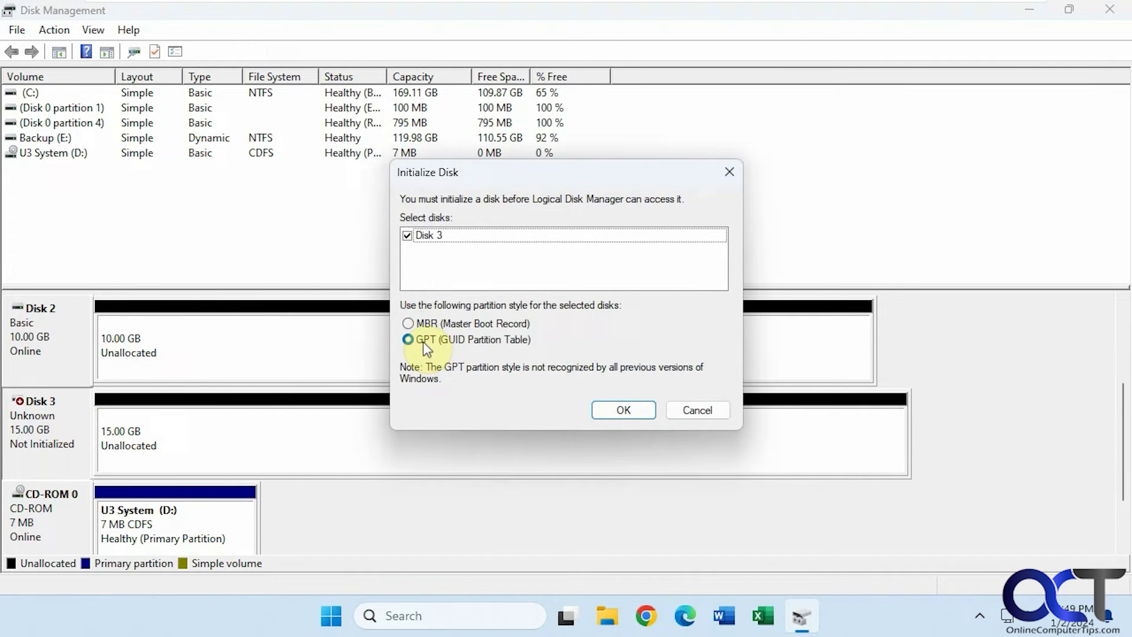
left_click(621, 409)
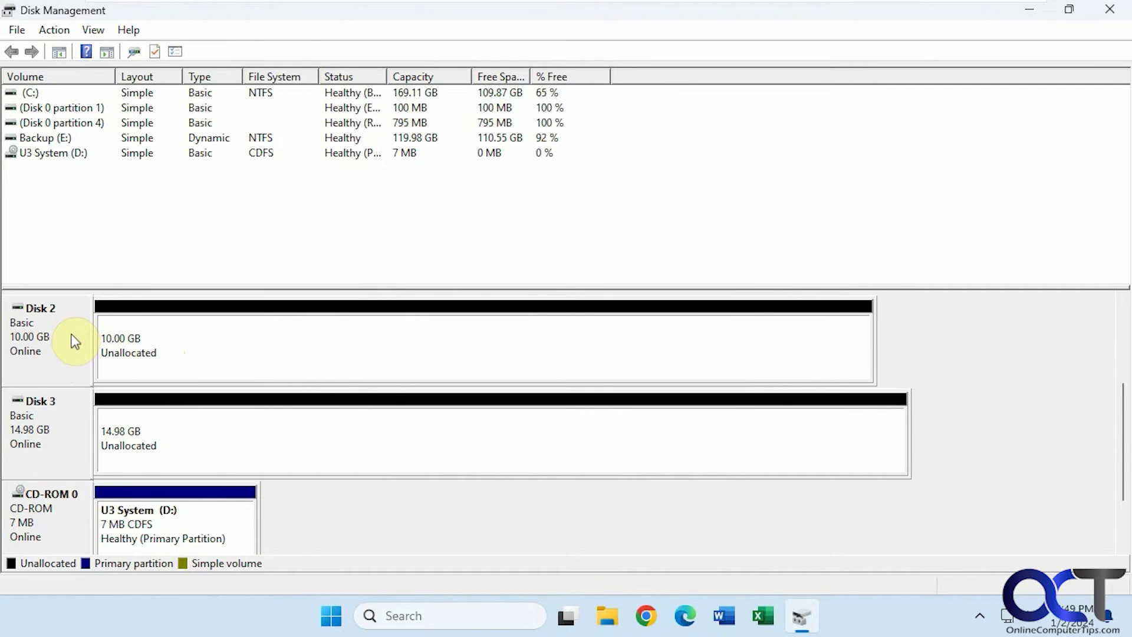
- Create a 10 MB simple volume in Disk 2's unallocated space with drive letter F and an NTFS quick format
right_click(239, 343)
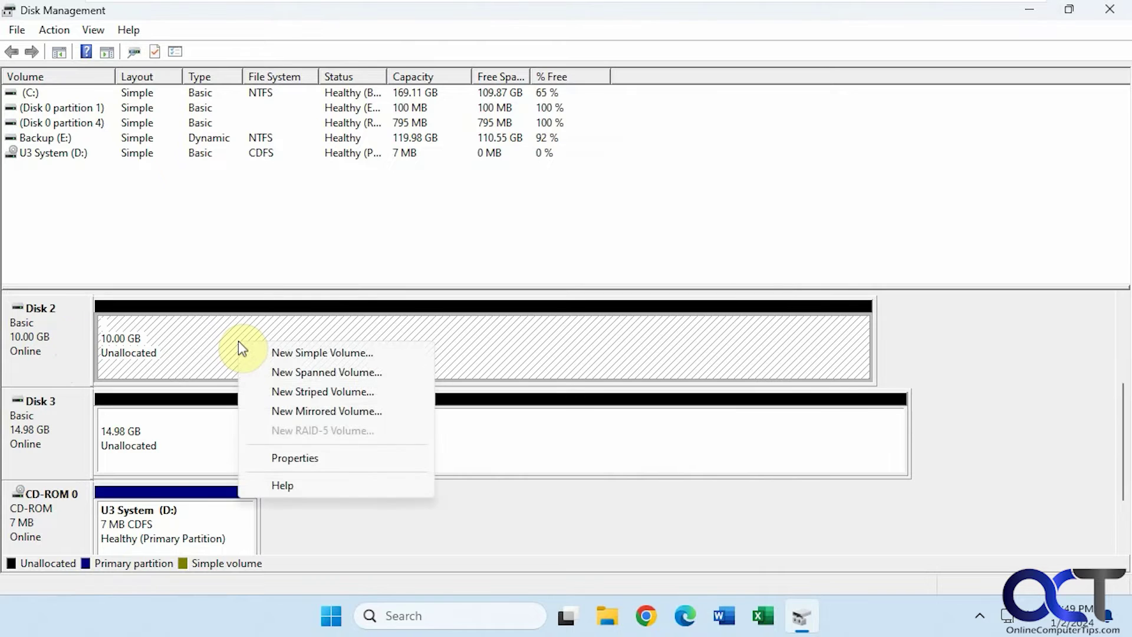
left_click(307, 353)
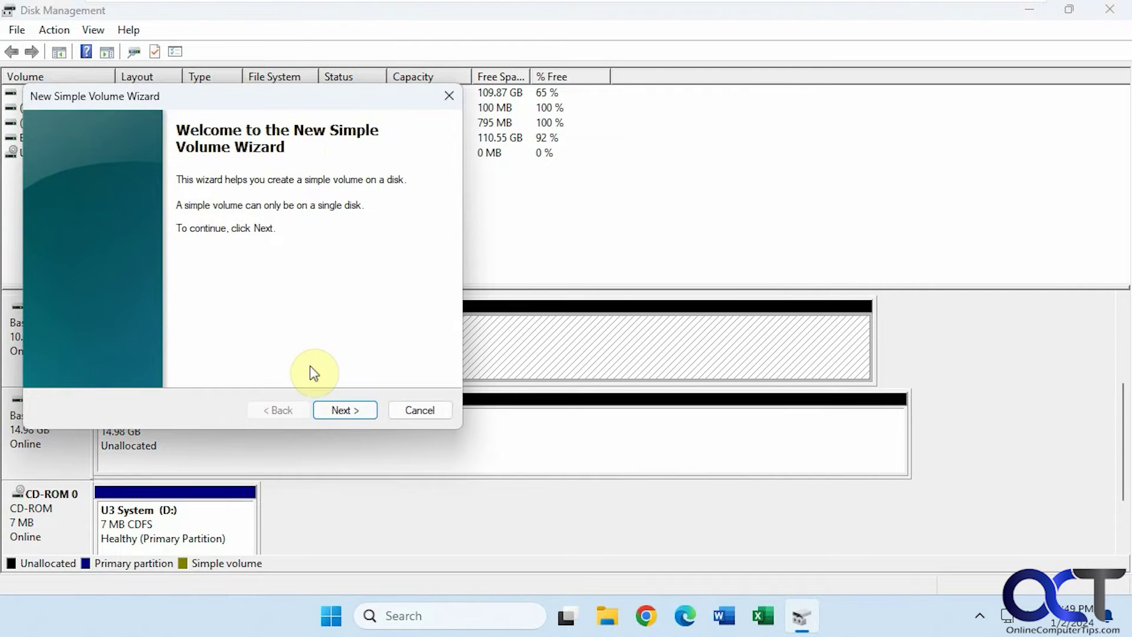
left_click(340, 408)
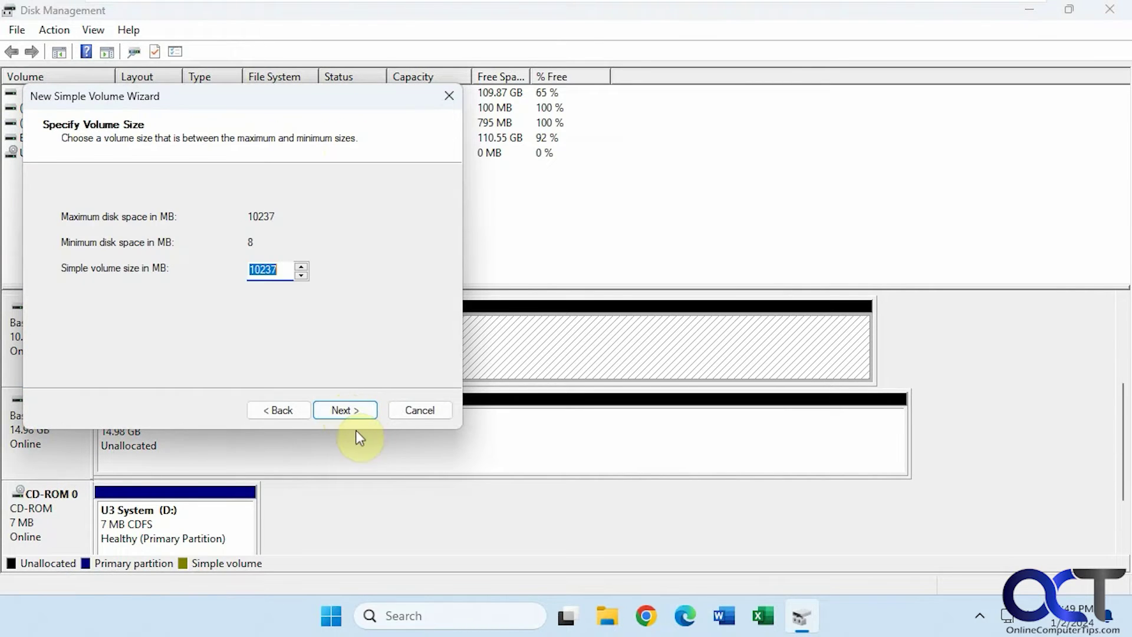
type("10")
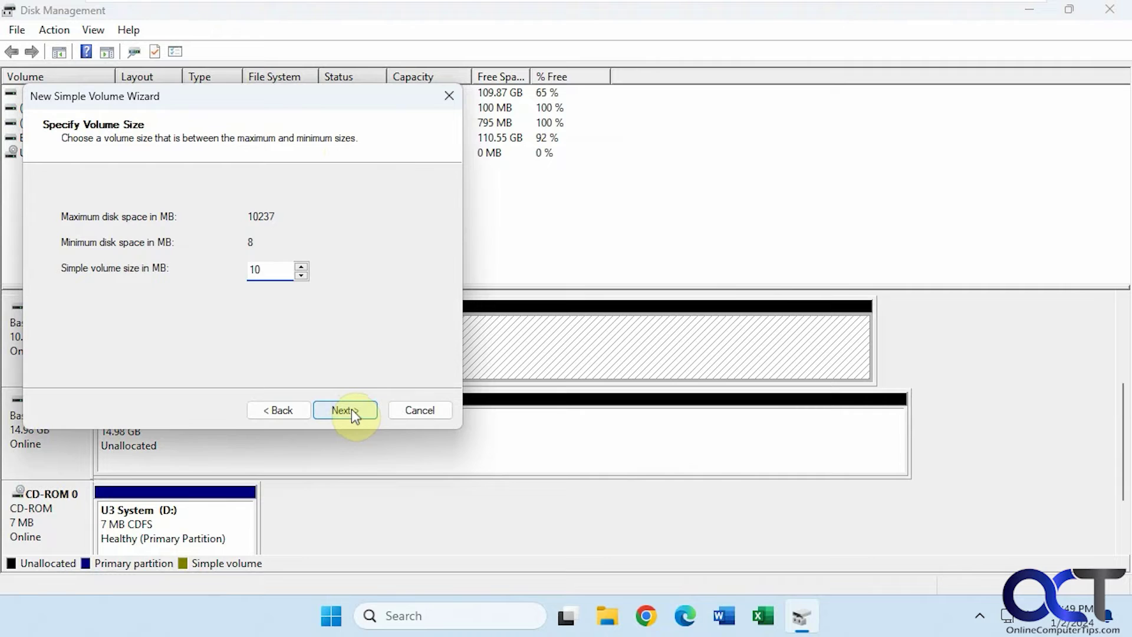
left_click(351, 408)
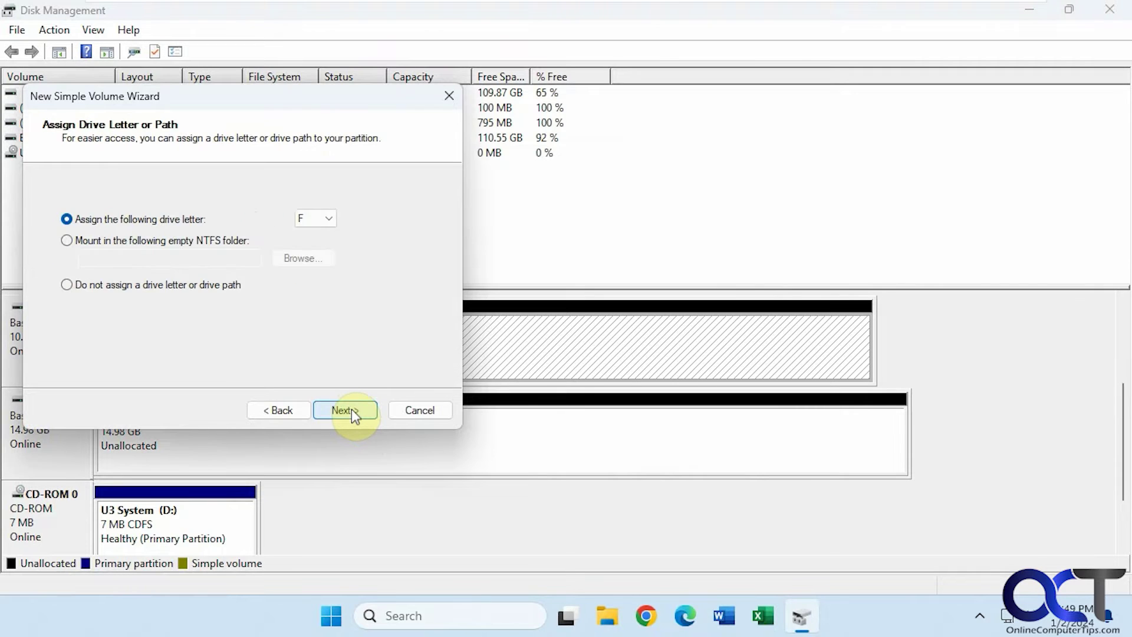
left_click(351, 408)
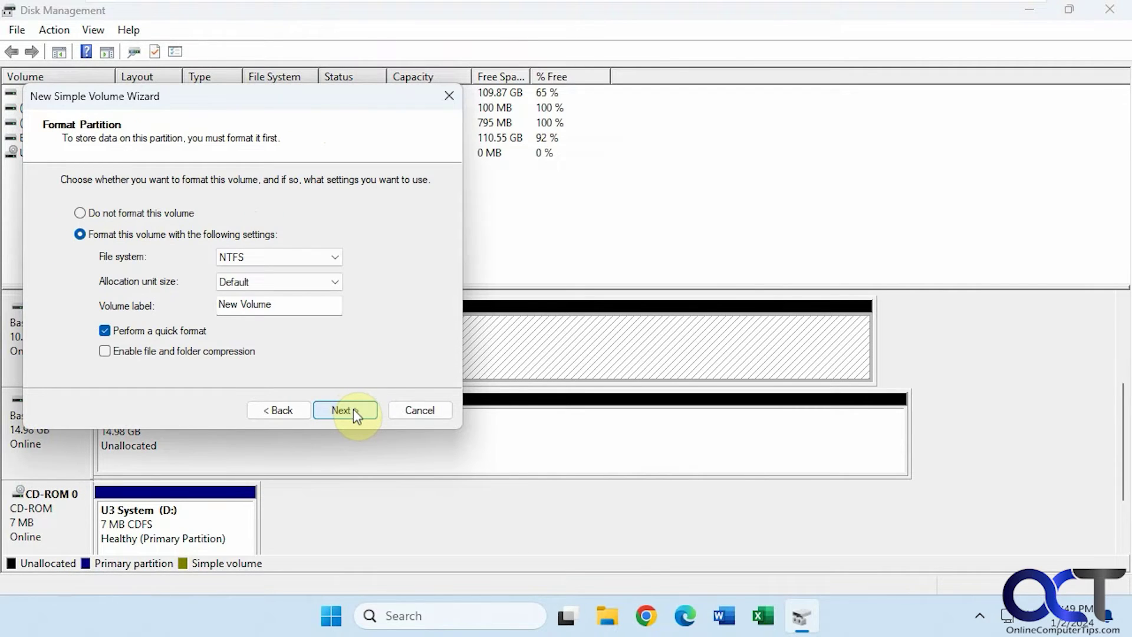
left_click(353, 409)
left_click(352, 408)
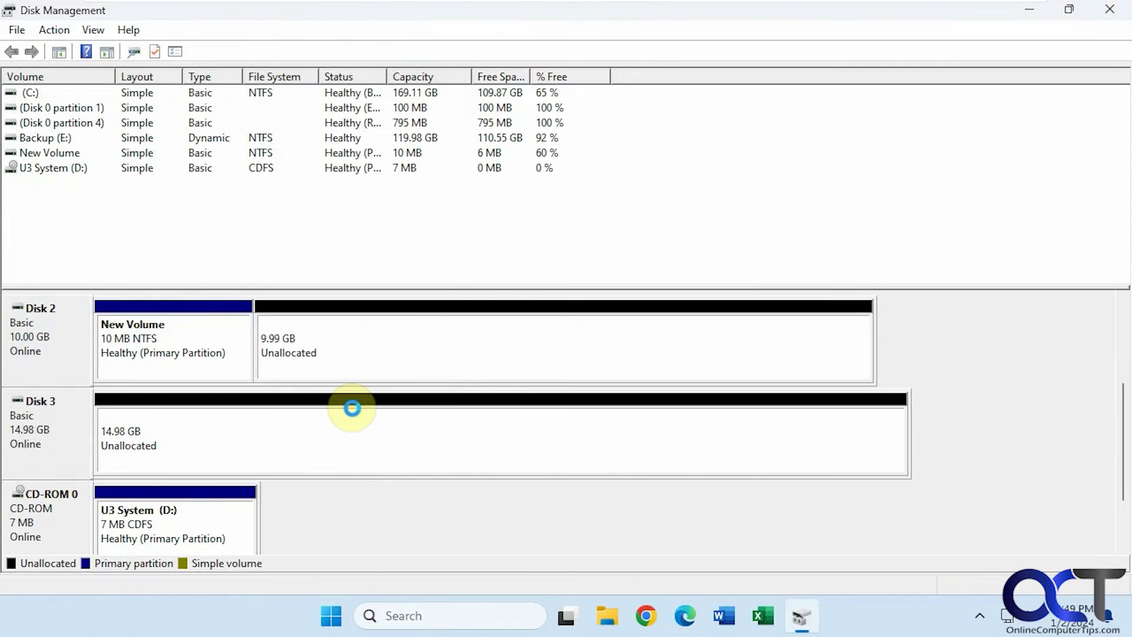
- Create a second 10 MB simple volume on Disk 2 with drive letter G and an NTFS quick format
right_click(344, 354)
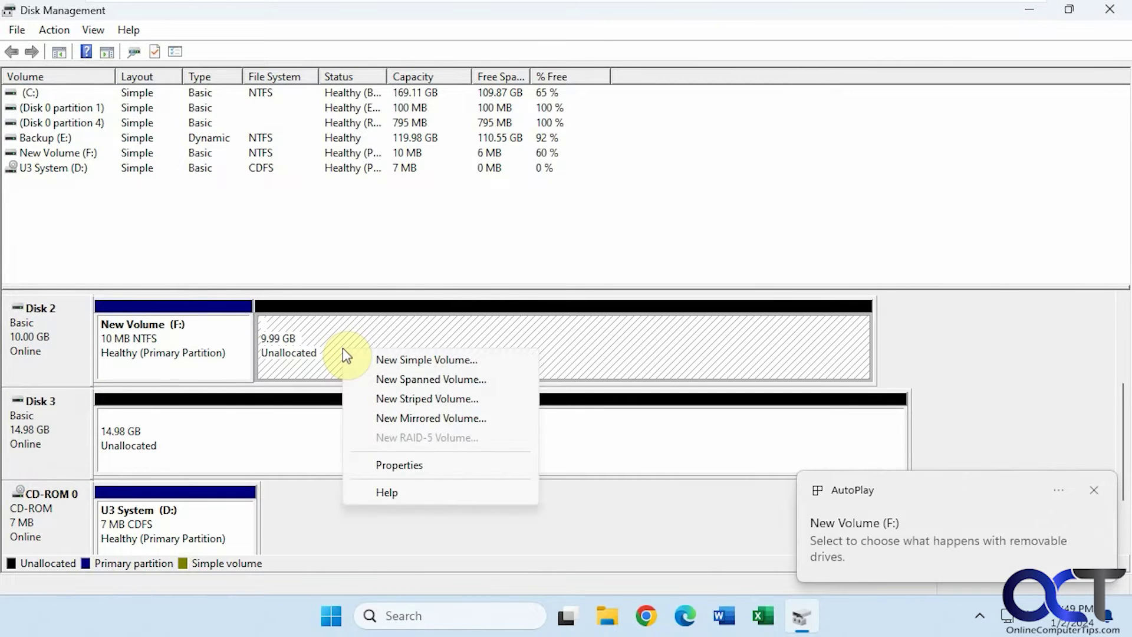
left_click(361, 361)
left_click(362, 409)
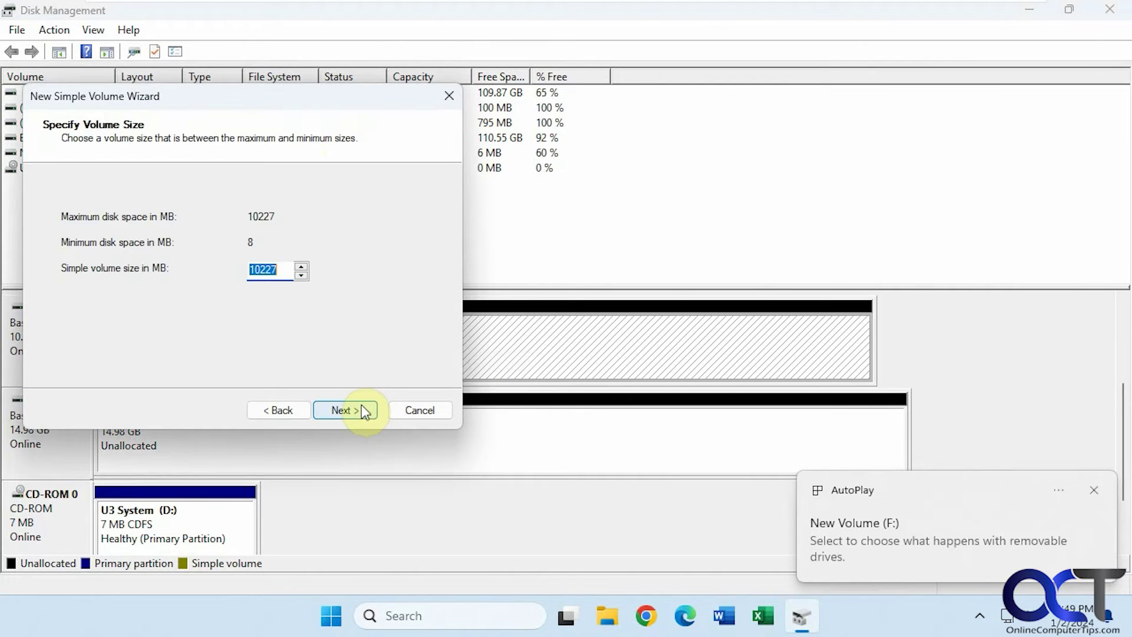
left_click(362, 410)
left_click(362, 409)
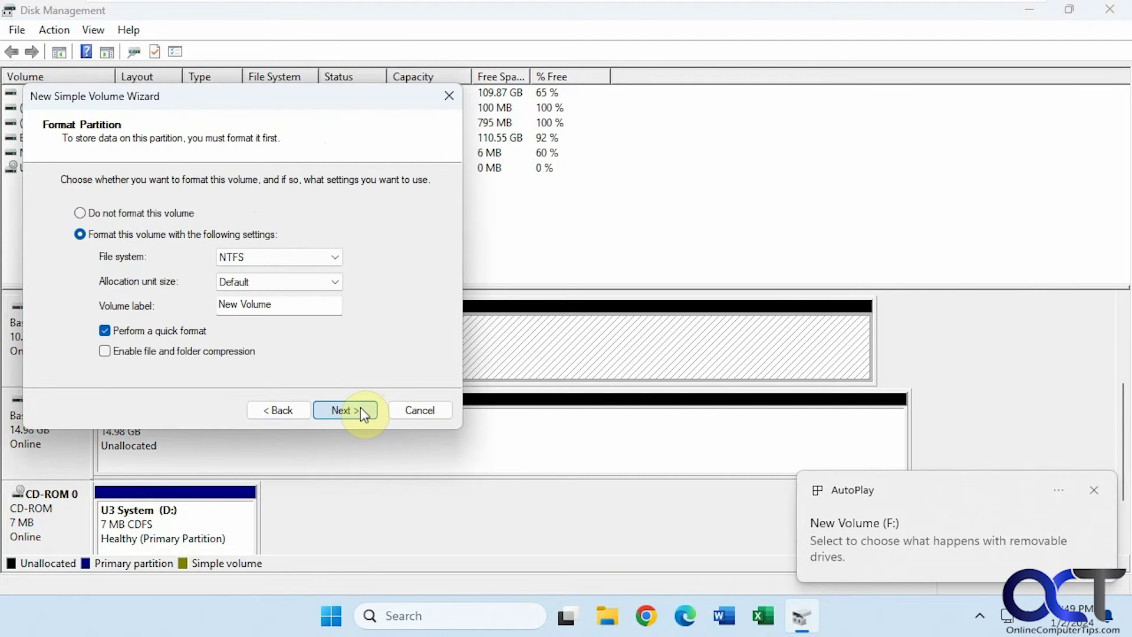
left_click(361, 410)
left_click(359, 410)
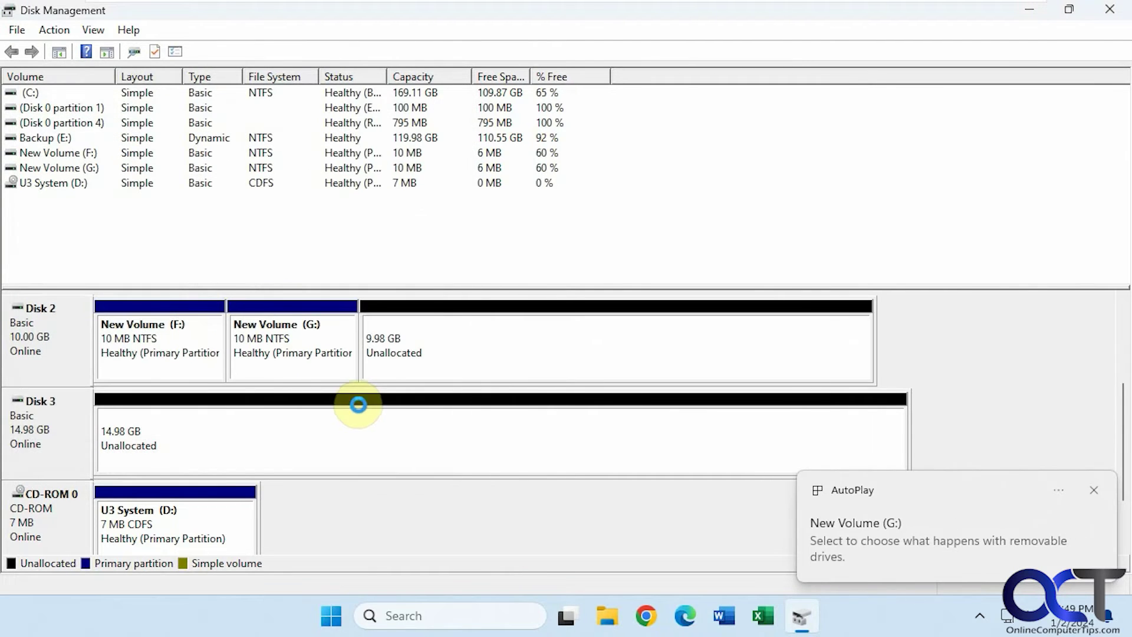
- Create a third 10 MB simple volume on Disk 2 with drive letter H and an NTFS quick format
right_click(430, 353)
left_click(476, 362)
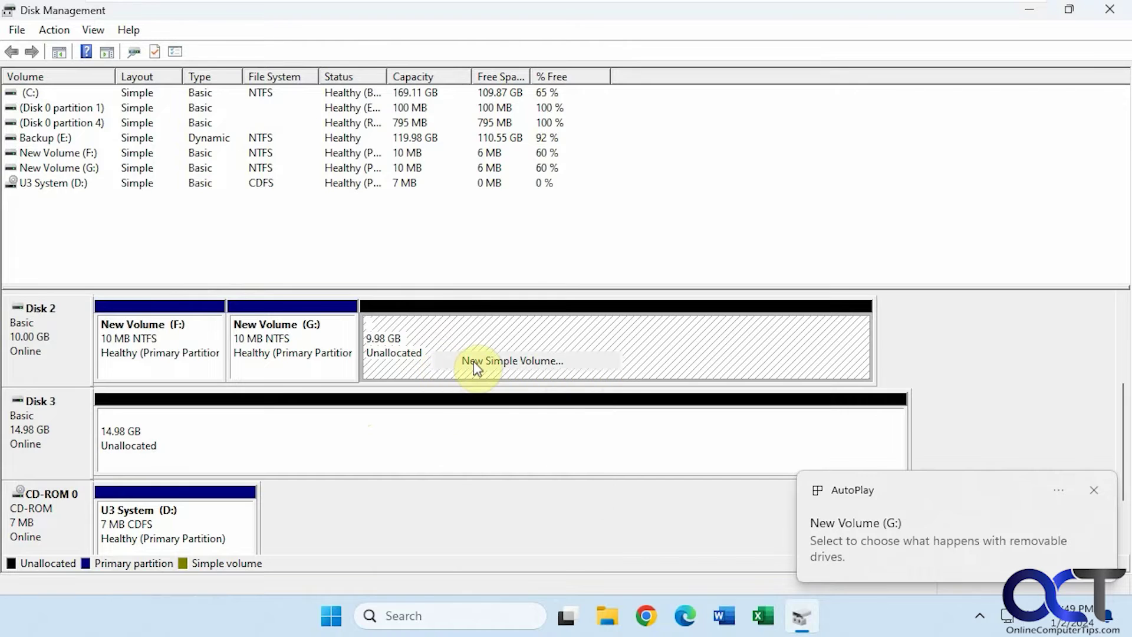
left_click(351, 408)
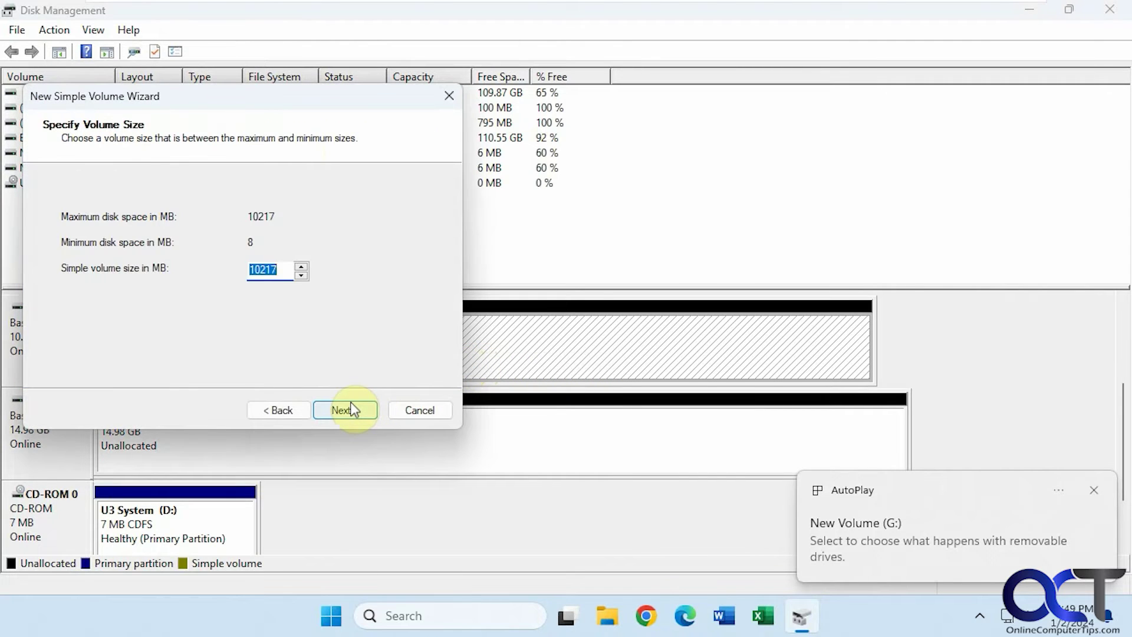
type("10")
left_click(351, 408)
left_click(352, 408)
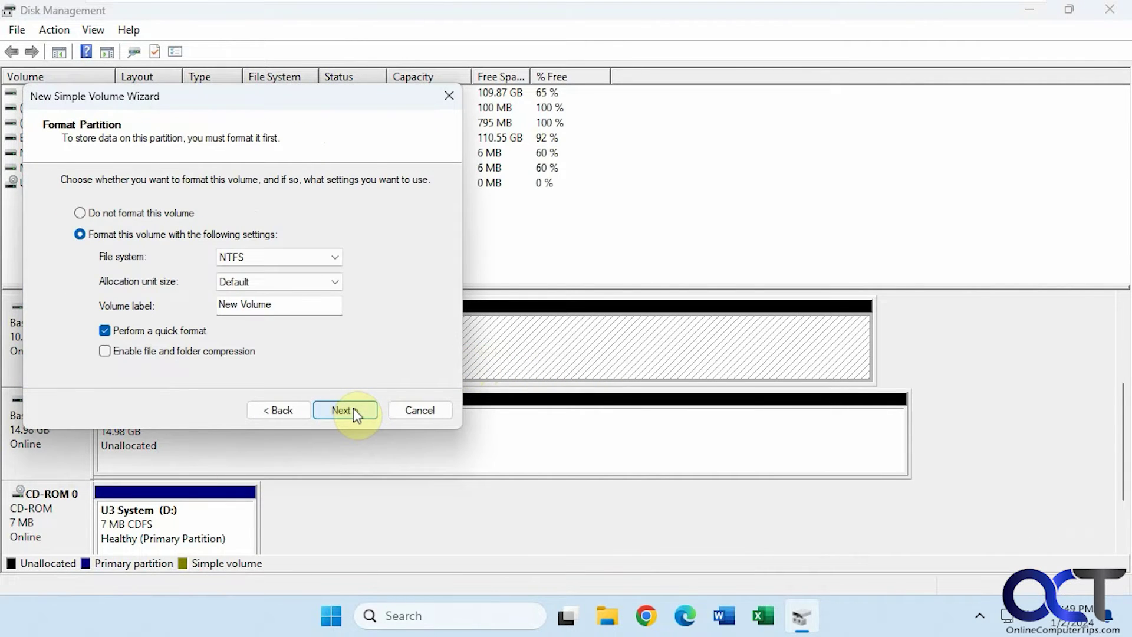
left_click(353, 408)
left_click(353, 408)
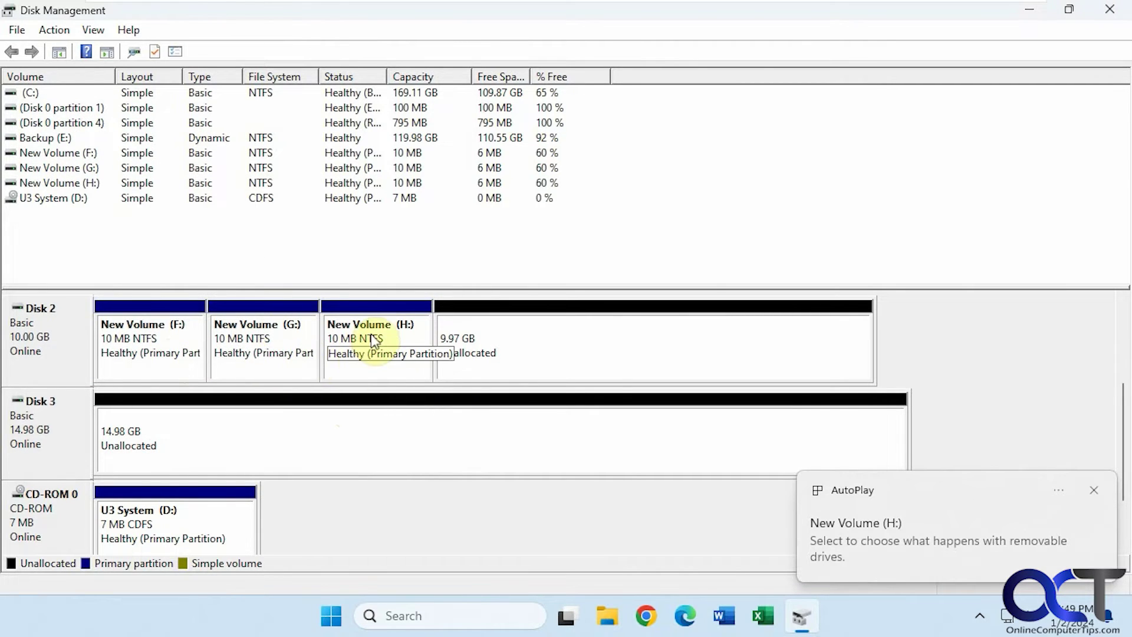
- Create a fourth 10 MB simple volume in Disk 2's unallocated space with drive letter I and an NTFS quick format
right_click(508, 338)
left_click(533, 348)
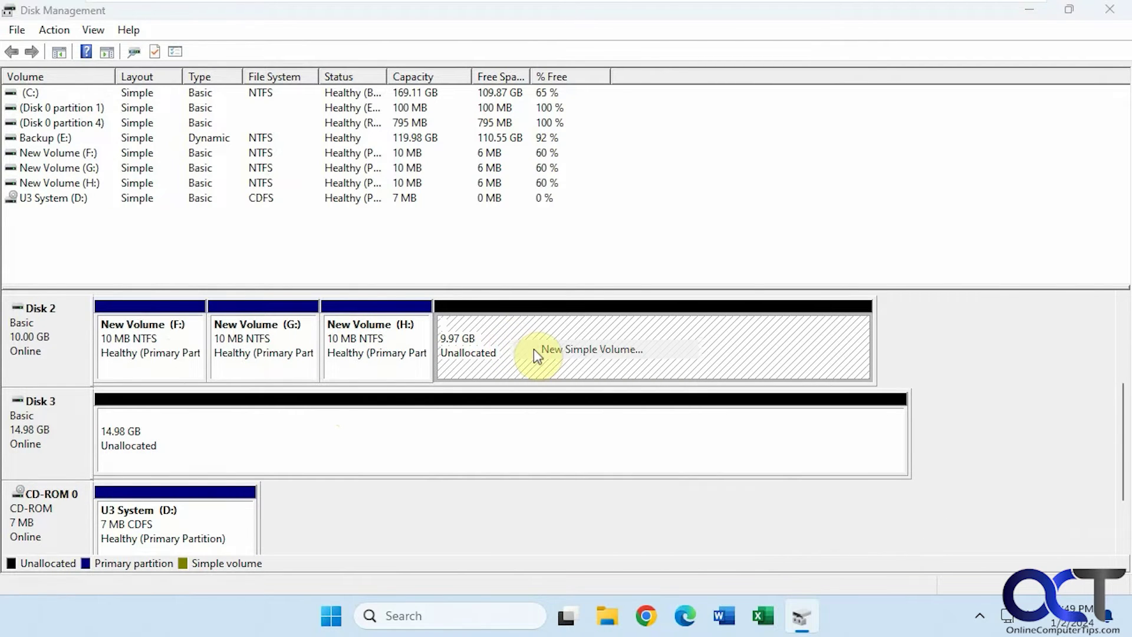
left_click(358, 405)
left_click(356, 409)
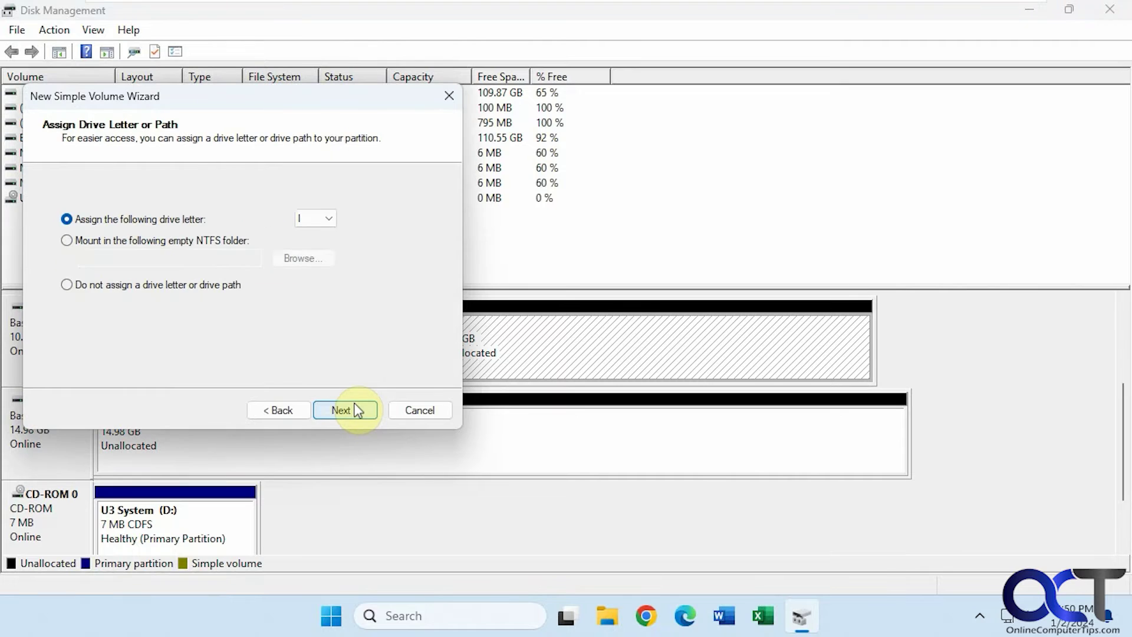
left_click(301, 408)
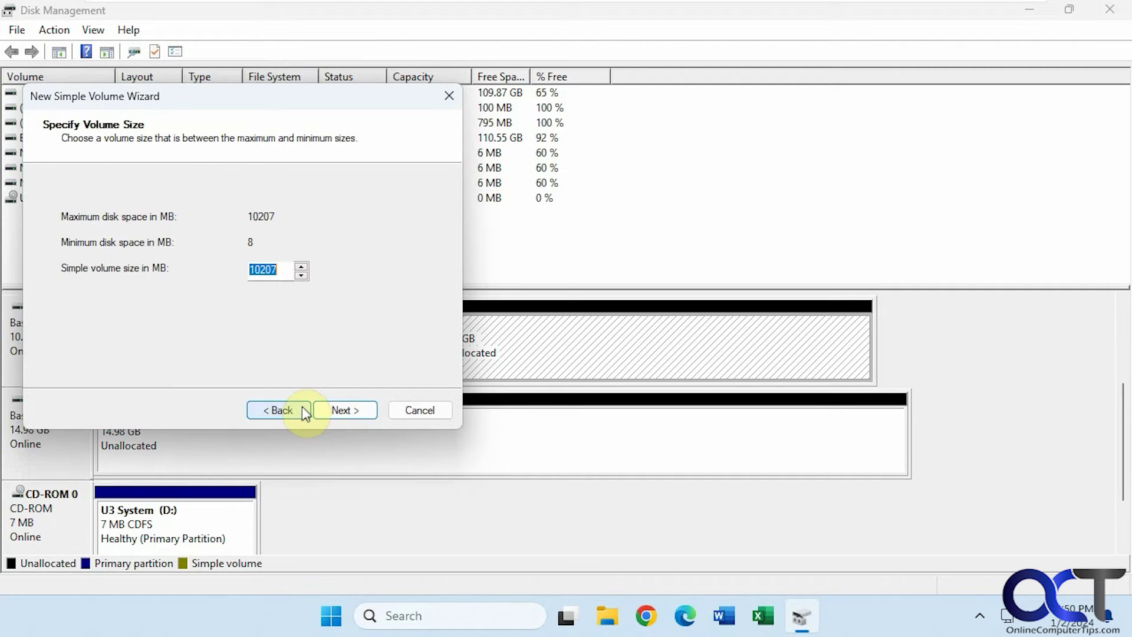
left_click(347, 411)
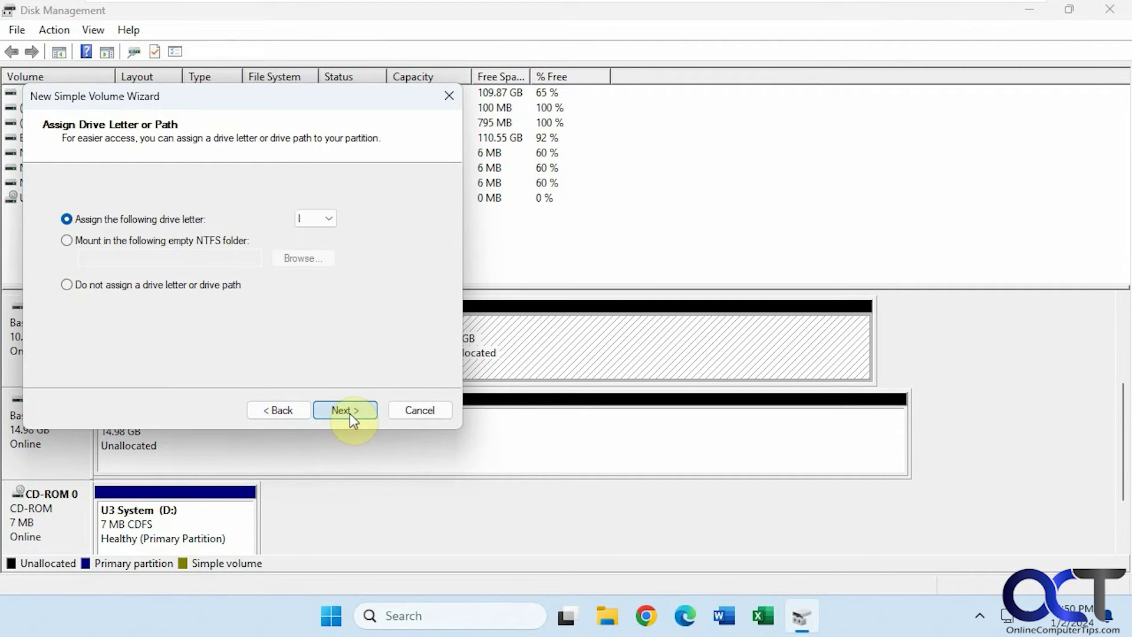
left_click(351, 413)
left_click(351, 412)
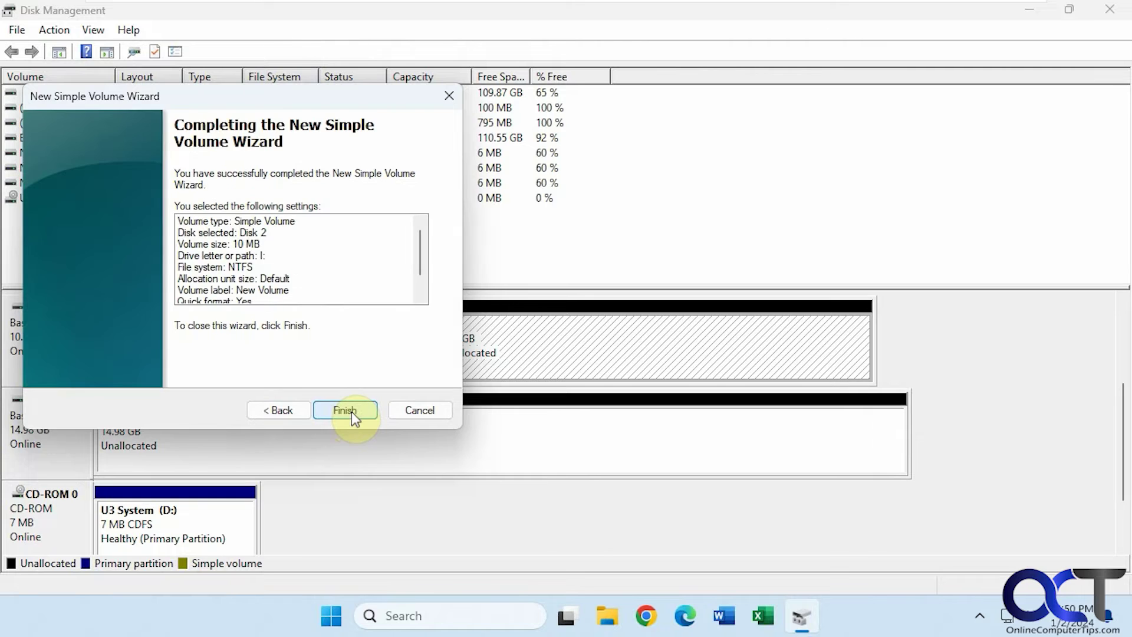
left_click(352, 411)
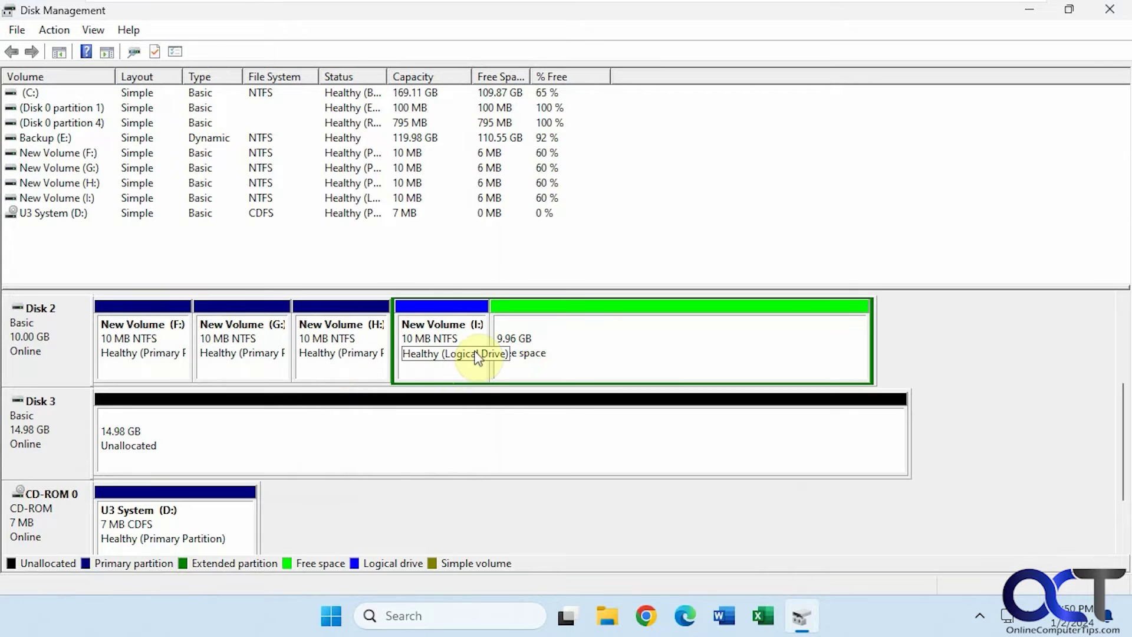
- Create a 10 MB simple volume in the free space of Disk 2's extended partition with drive letter J and an NTFS quick format
right_click(565, 361)
left_click(590, 360)
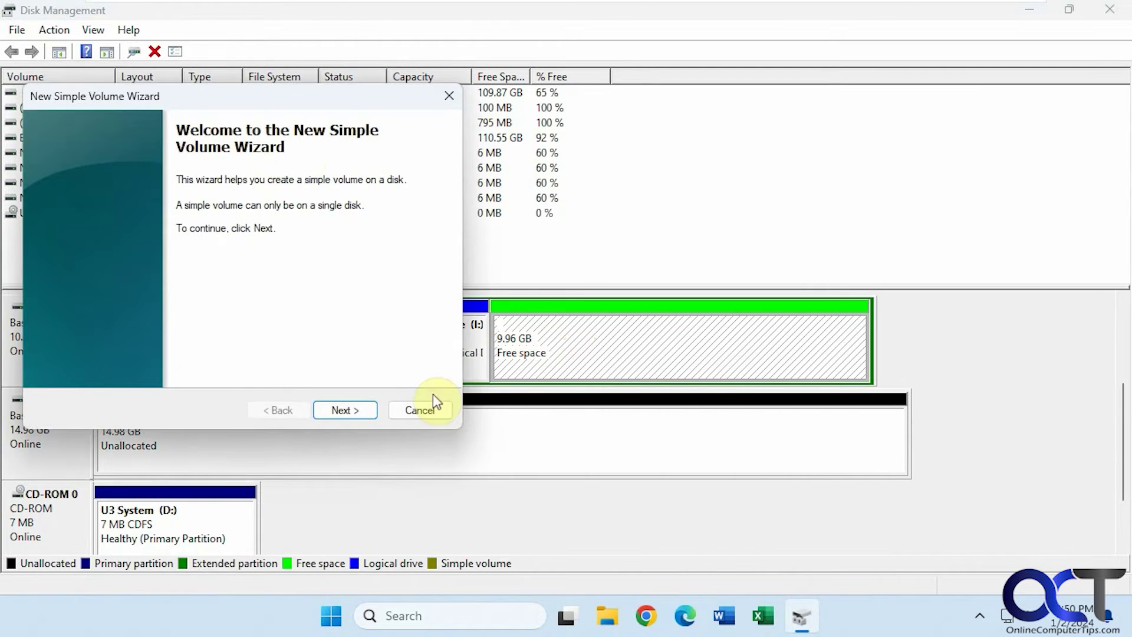
left_click(347, 410)
type("10")
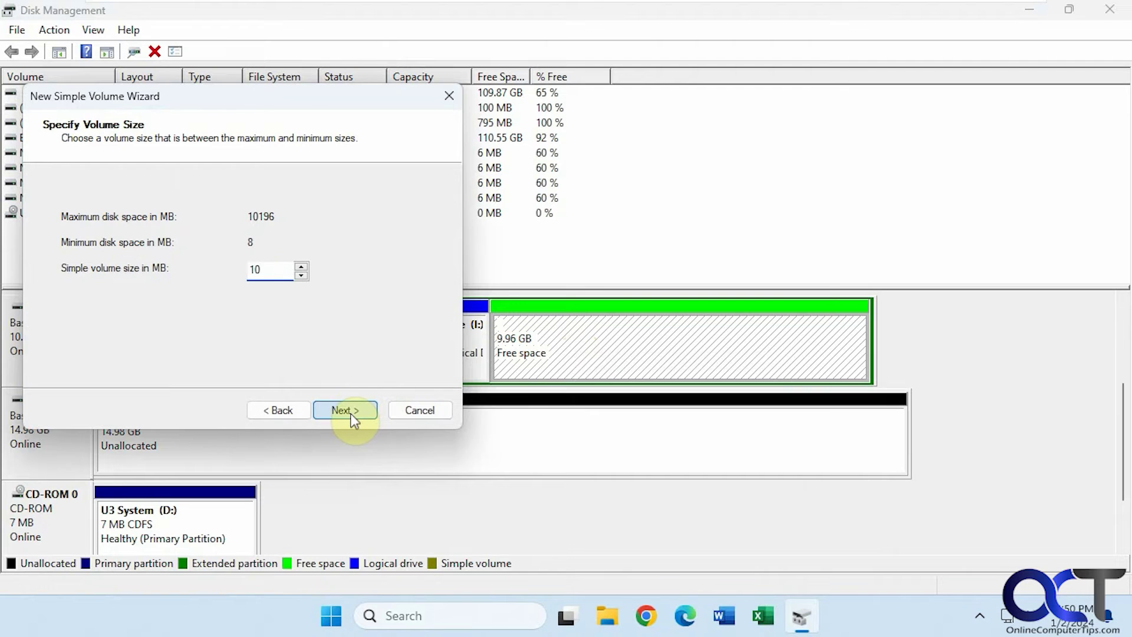
left_click(350, 413)
left_click(359, 407)
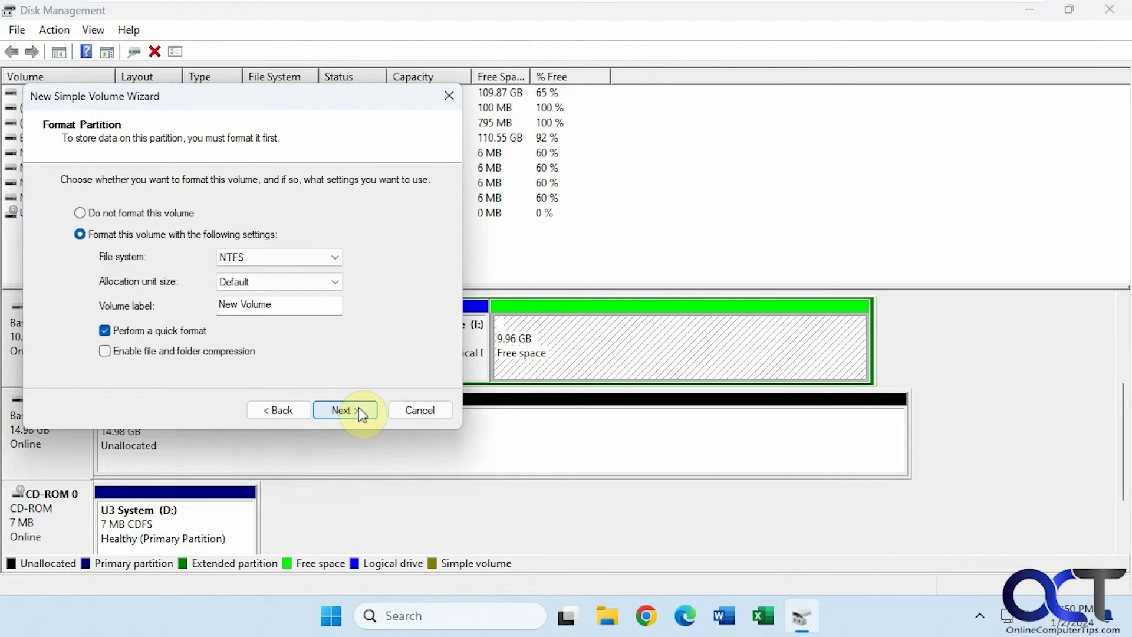
left_click(359, 407)
left_click(359, 407)
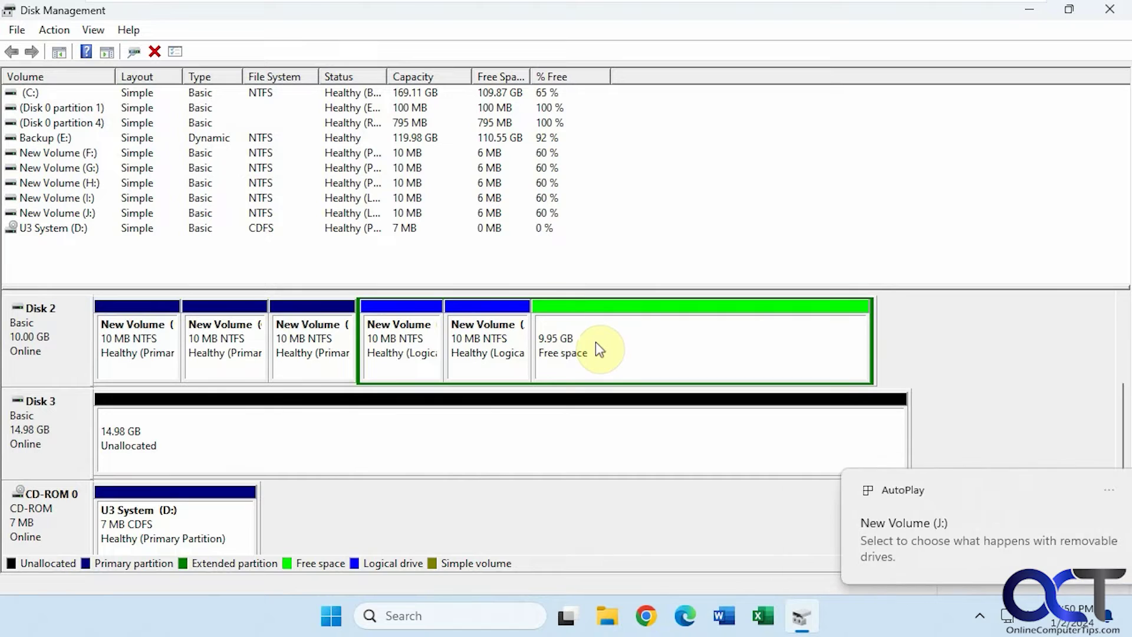
- Create a 10 MB simple volume in Disk 3's unallocated space with drive letter K and an NTFS quick format
right_click(168, 421)
left_click(201, 430)
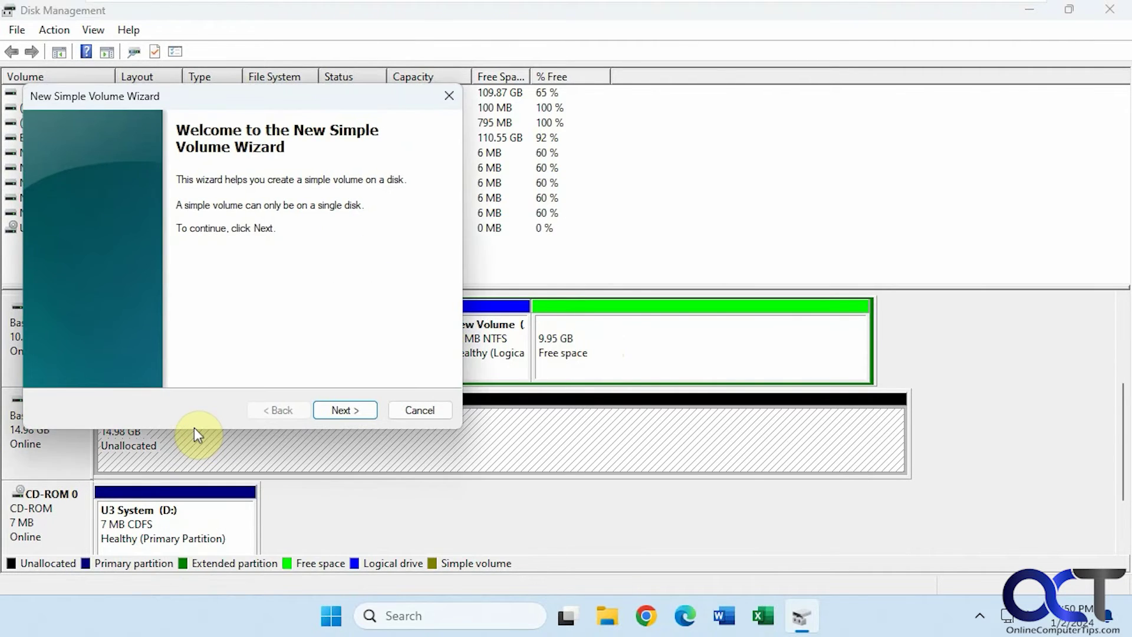
left_click(345, 411)
type("10")
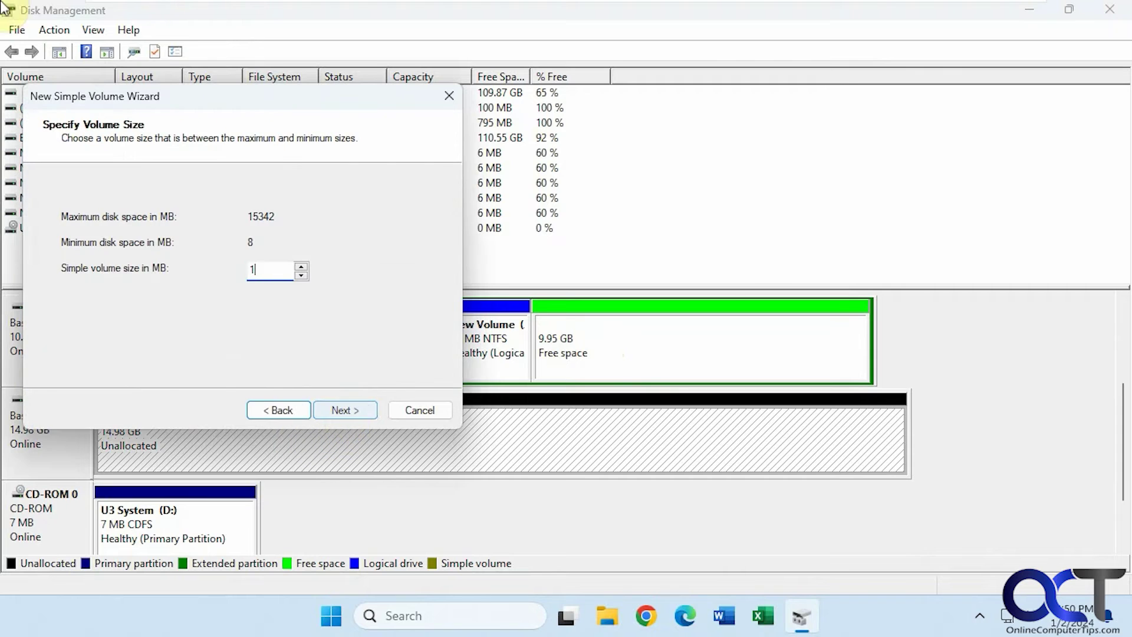
left_click(344, 412)
left_click(344, 411)
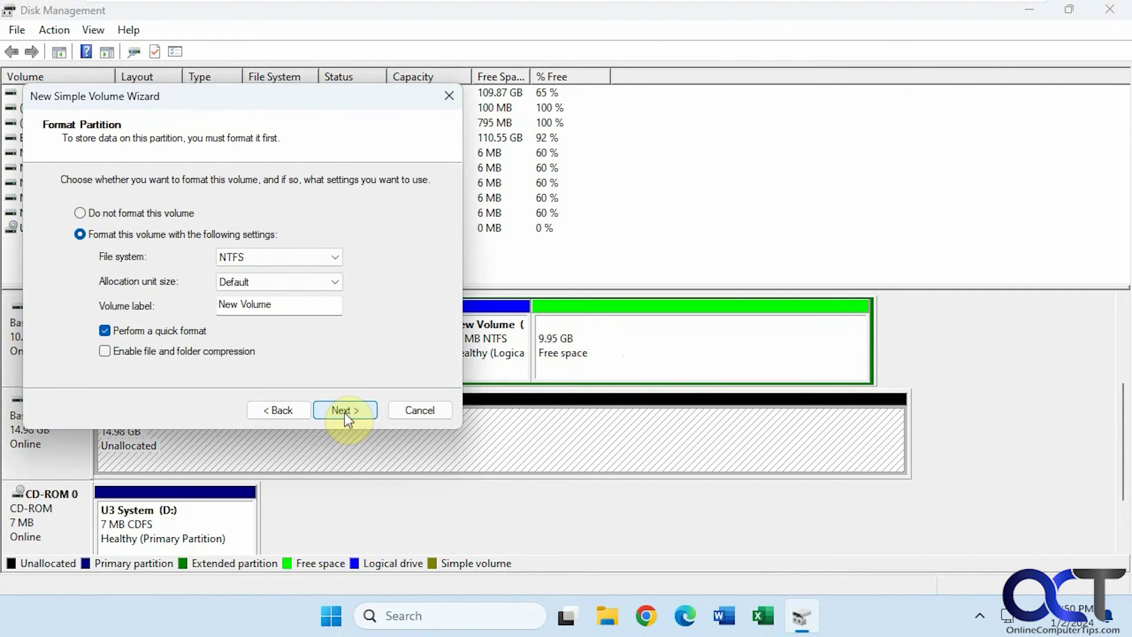
left_click(345, 412)
left_click(345, 411)
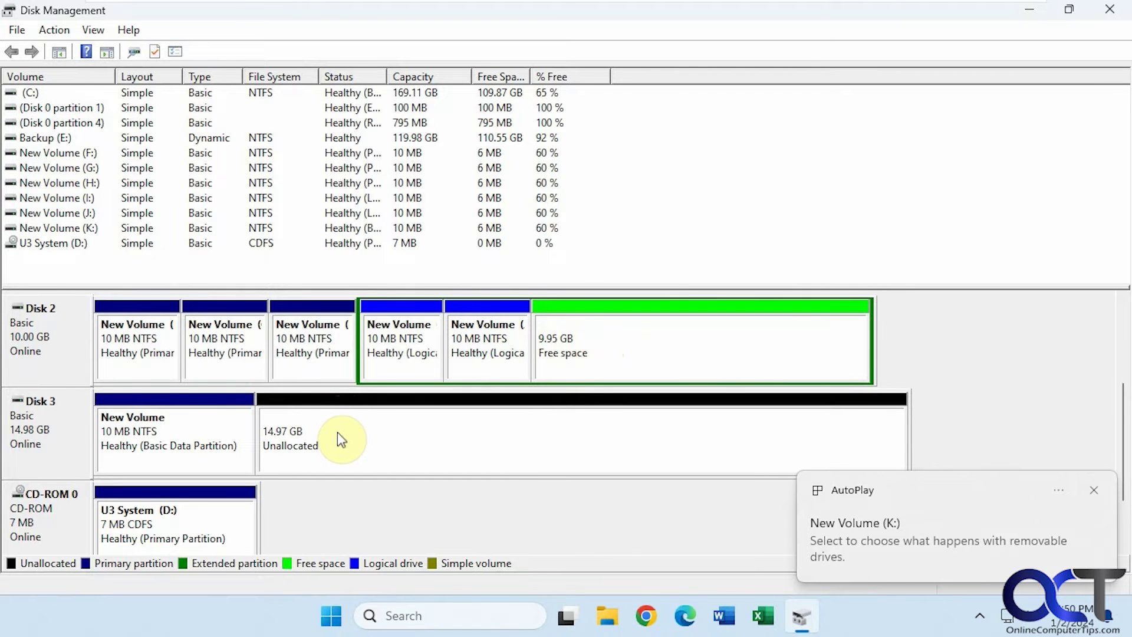
- Create a second 10 MB simple volume on Disk 3 with drive letter L and an NTFS quick format
right_click(337, 432)
left_click(352, 443)
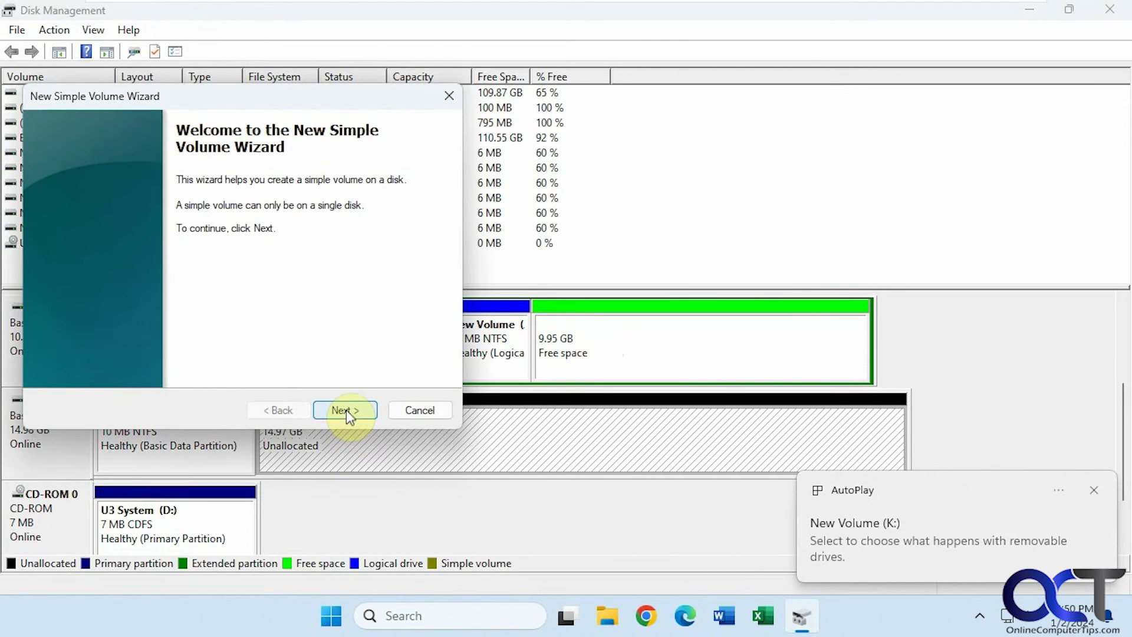
left_click(345, 409)
type("10")
left_click(346, 410)
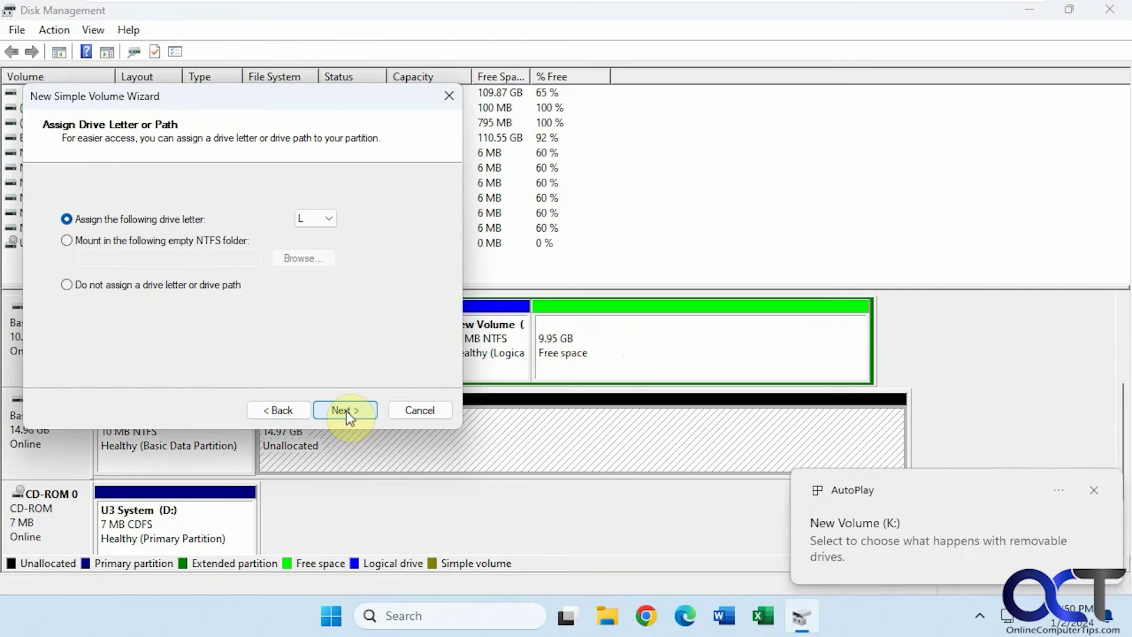
left_click(346, 410)
left_click(346, 411)
left_click(345, 409)
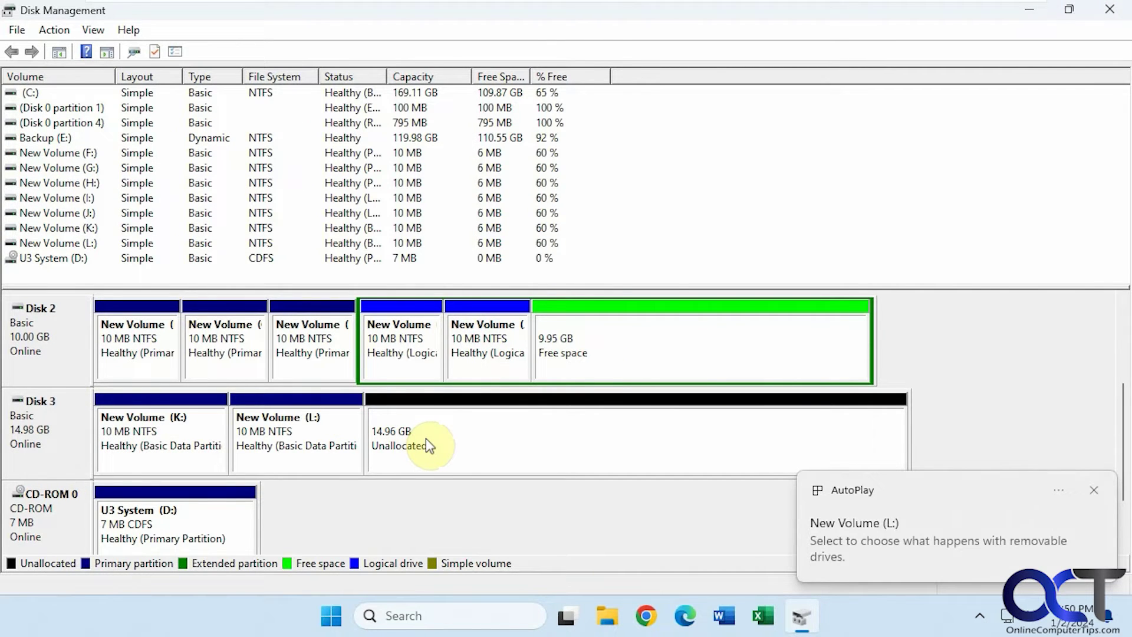
- Create a third 10 MB simple volume on Disk 3 with drive letter M and an NTFS quick format
right_click(426, 438)
left_click(500, 292)
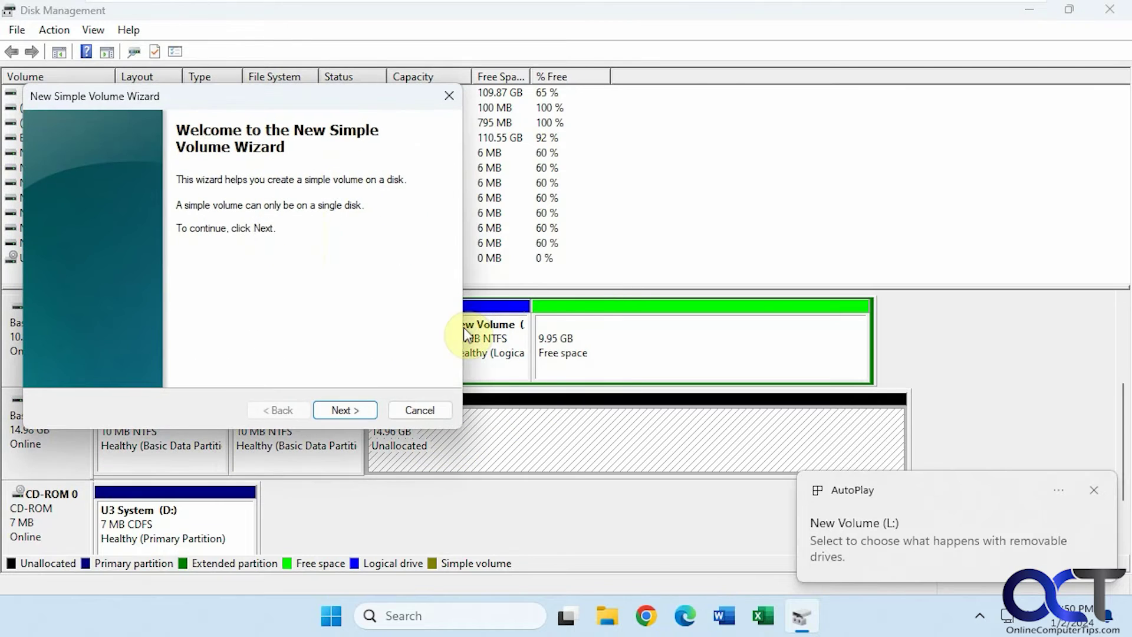
left_click(352, 413)
type("10")
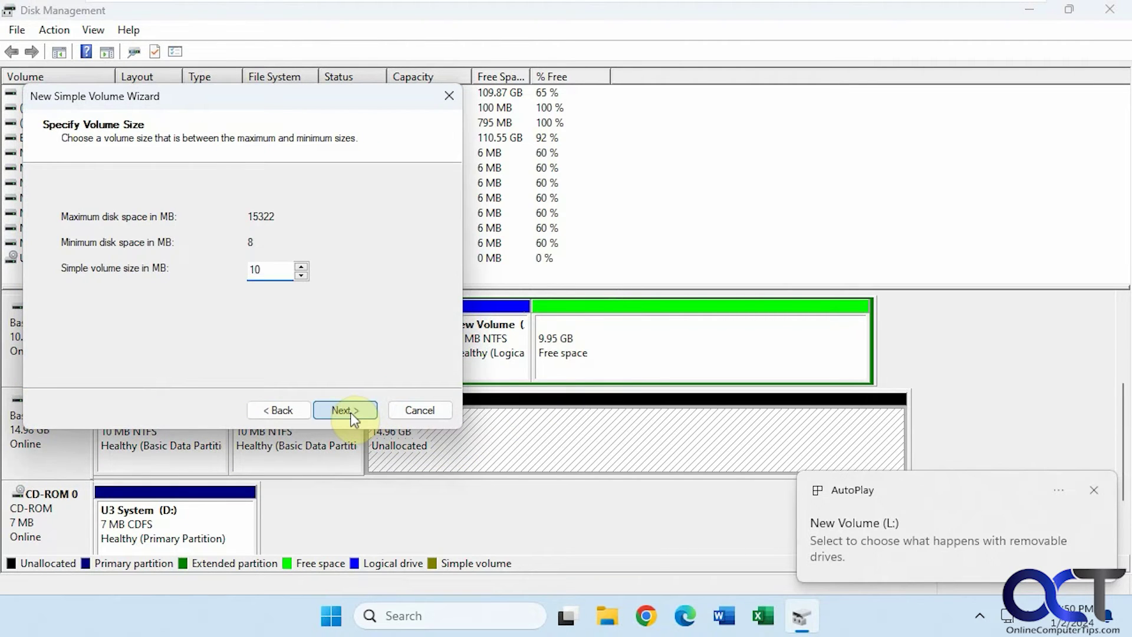
left_click(350, 412)
left_click(350, 412)
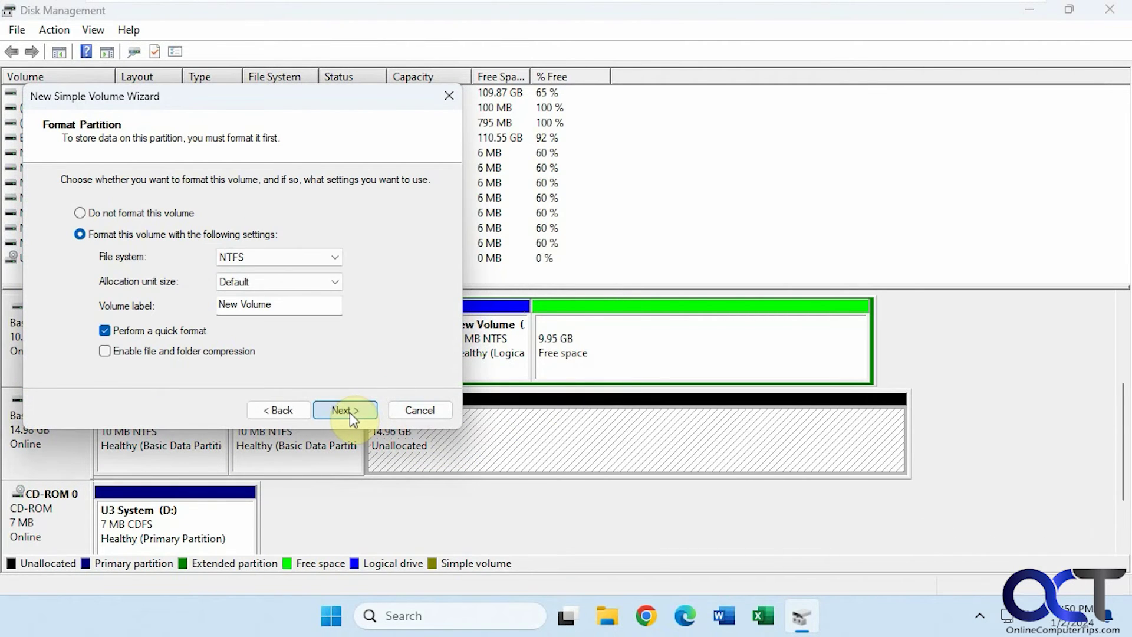
left_click(349, 412)
left_click(349, 412)
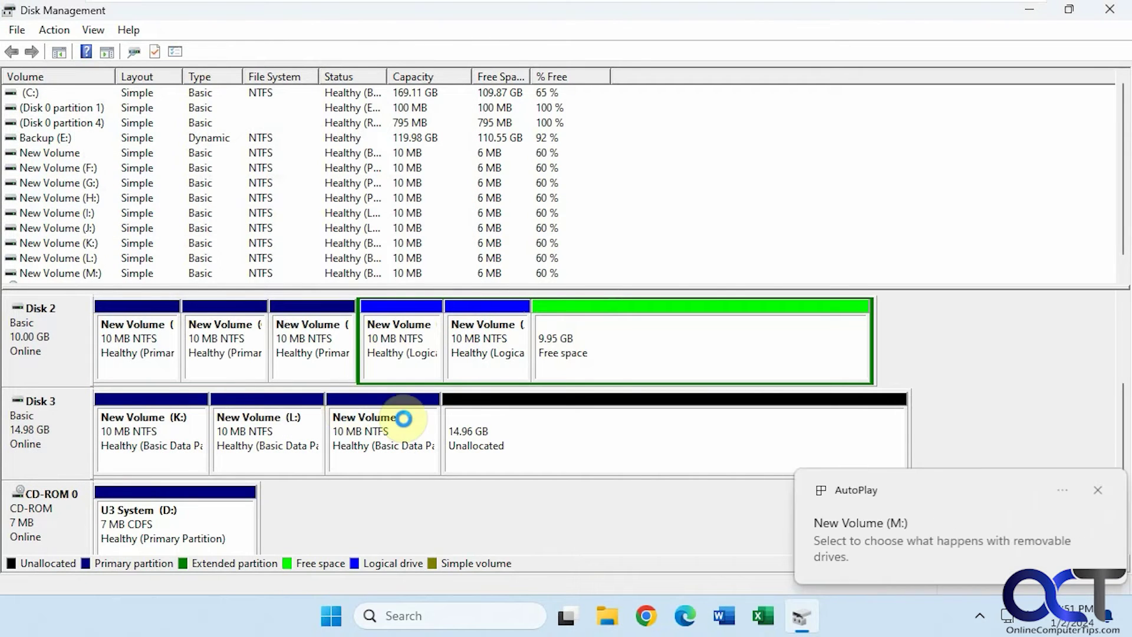
- Create a fourth 10 MB simple volume on Disk 3 with drive letter N and an NTFS quick format
right_click(510, 429)
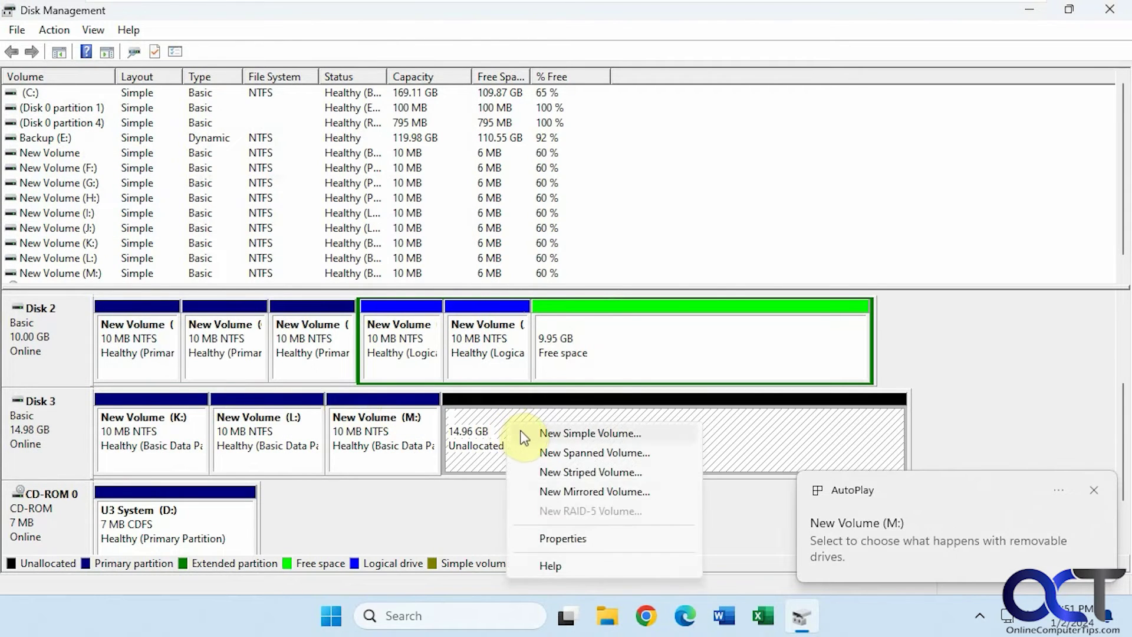
left_click(520, 434)
left_click(366, 412)
type("10")
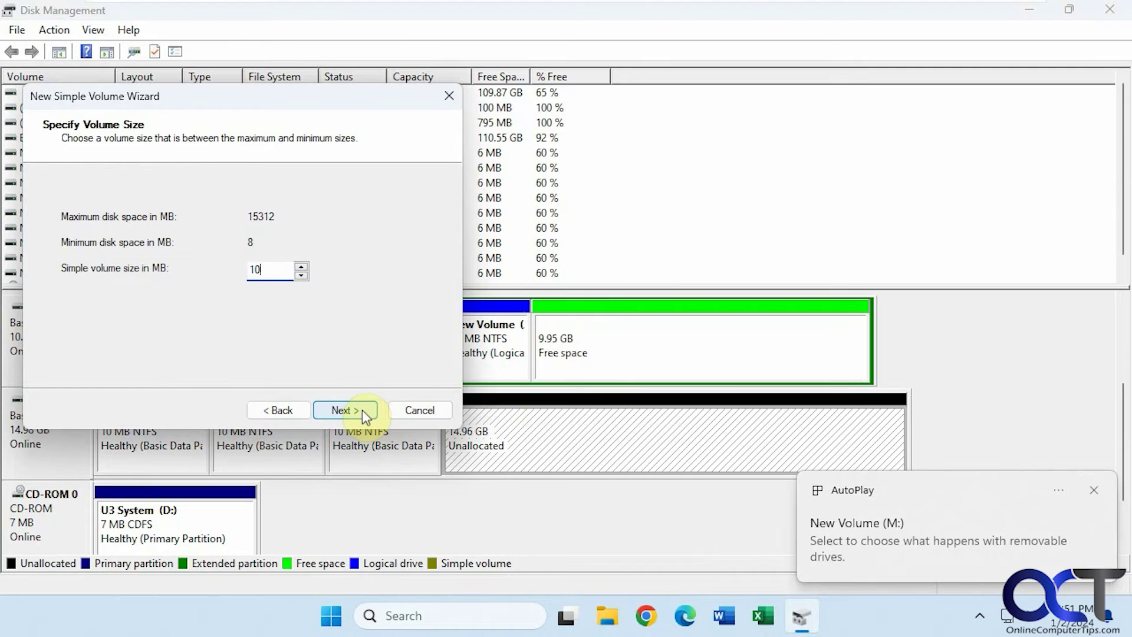
left_click(359, 413)
left_click(359, 414)
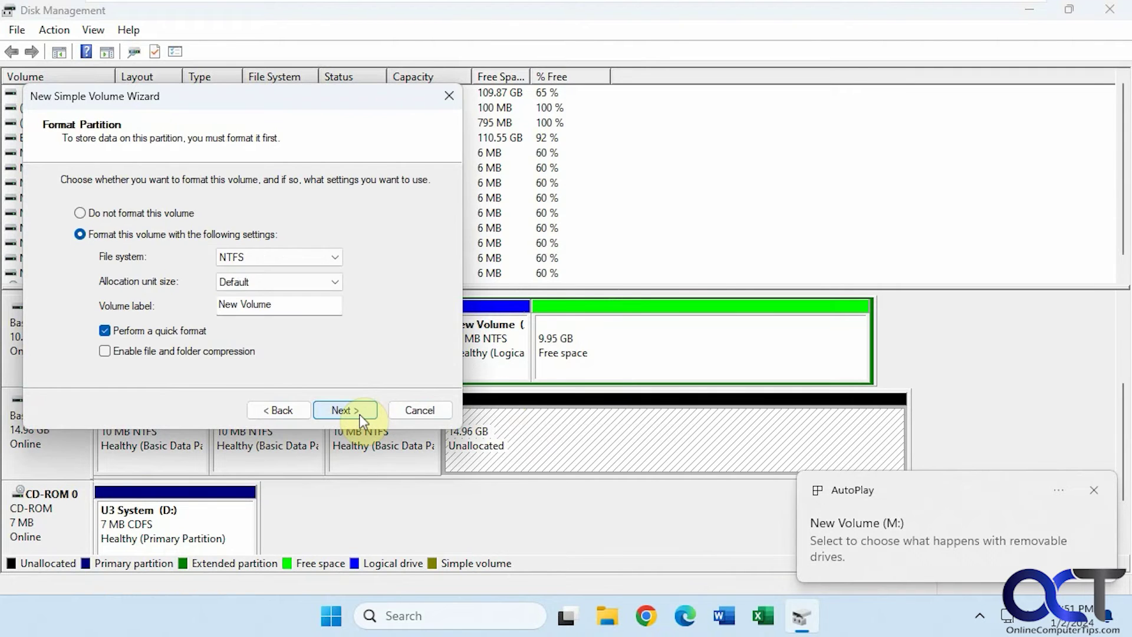
left_click(359, 414)
left_click(359, 414)
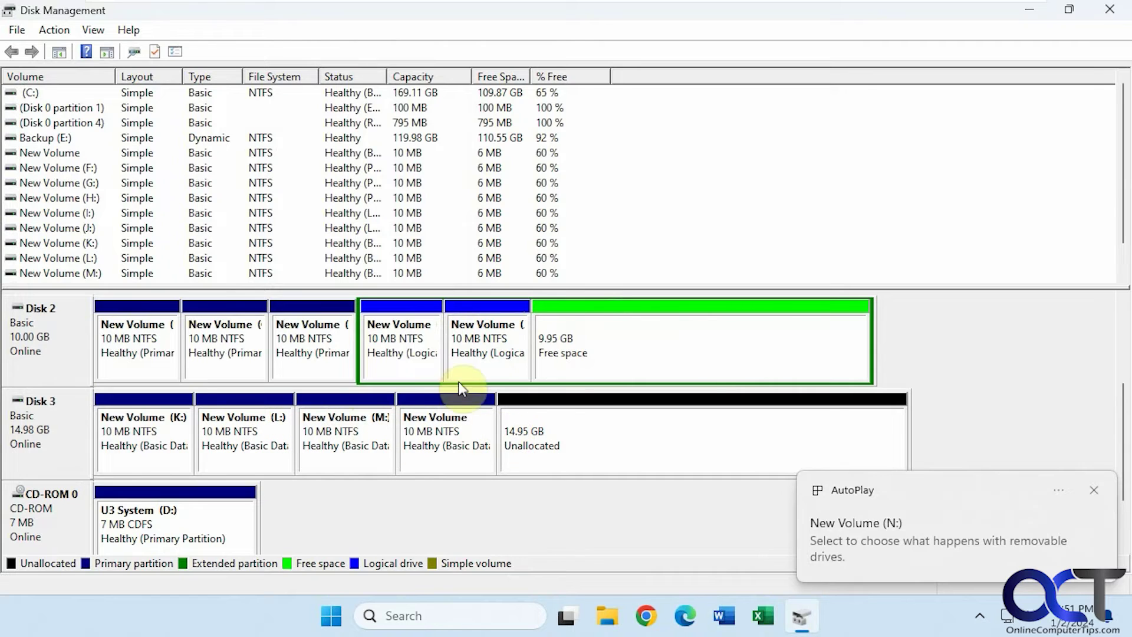
- Create a fifth 10 MB simple volume in Disk 3's unallocated space with drive letter O and an NTFS quick format
right_click(565, 429)
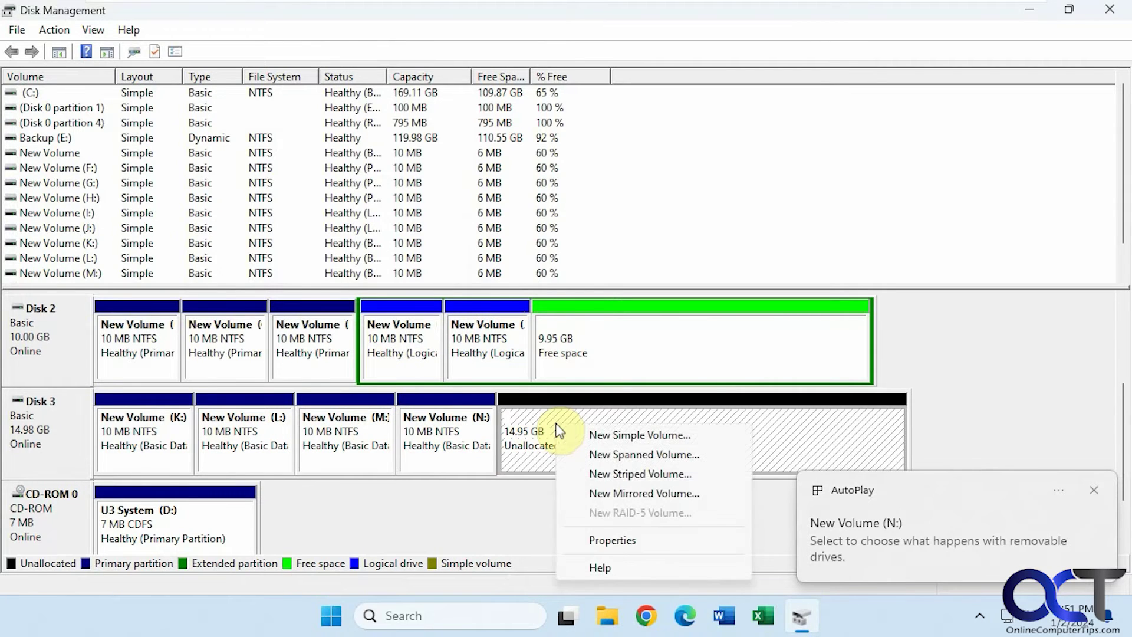
left_click(590, 434)
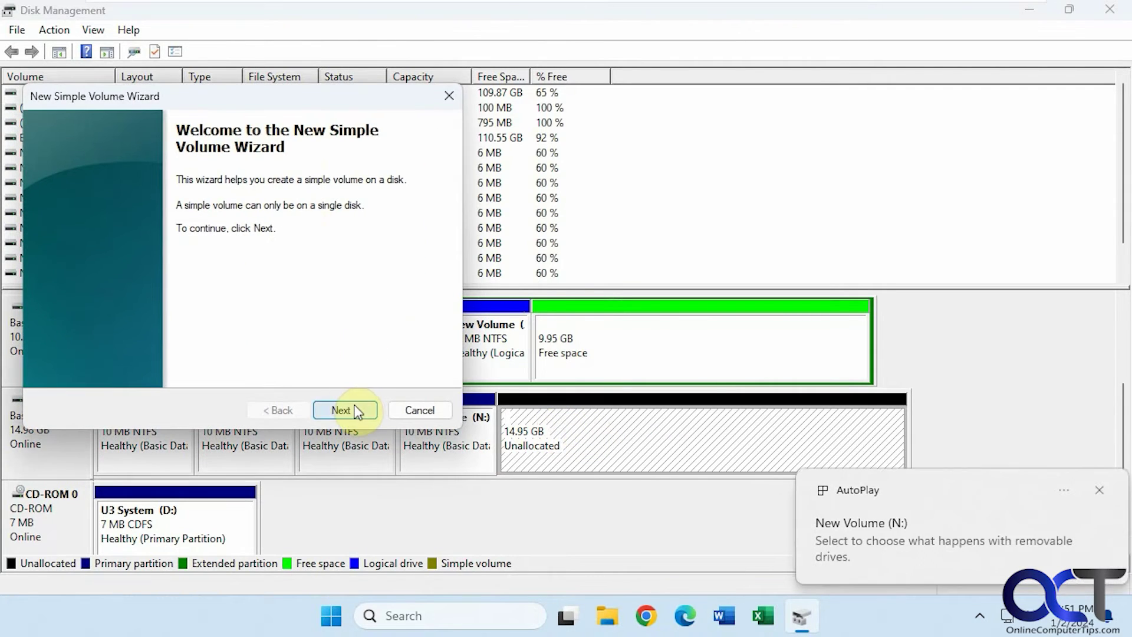
left_click(355, 408)
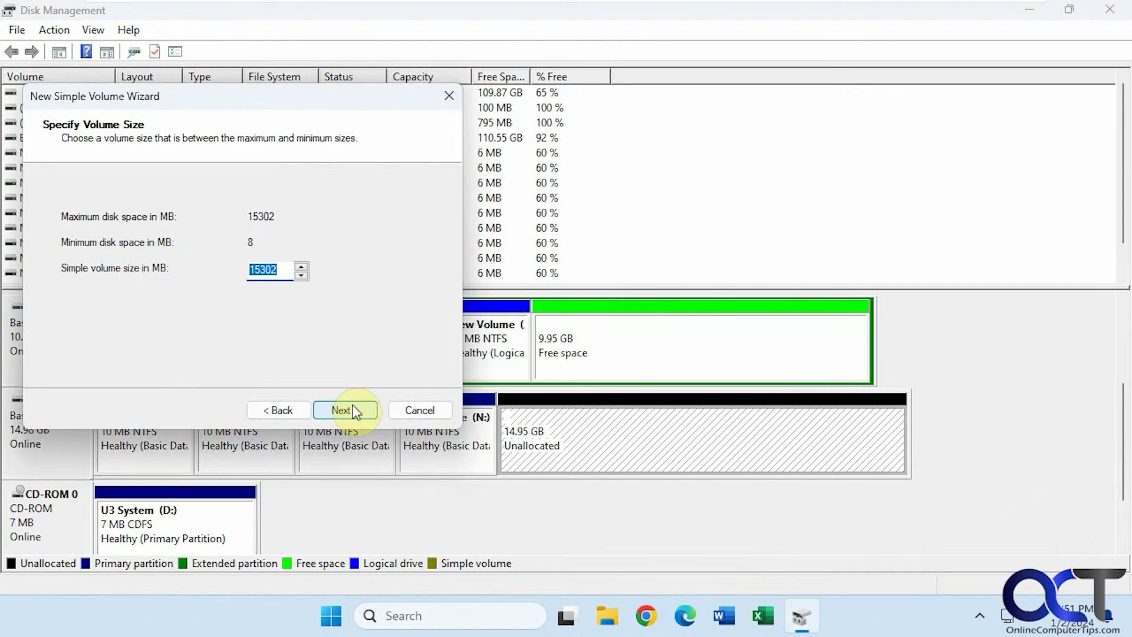
type("10")
left_click(354, 410)
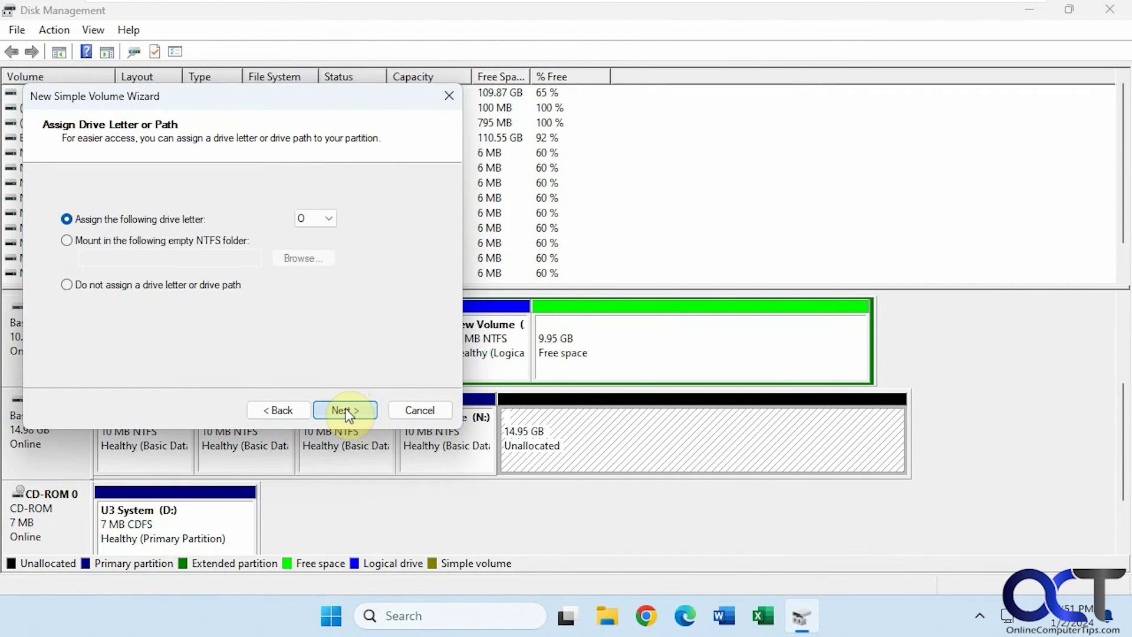
left_click(346, 411)
left_click(346, 410)
left_click(346, 410)
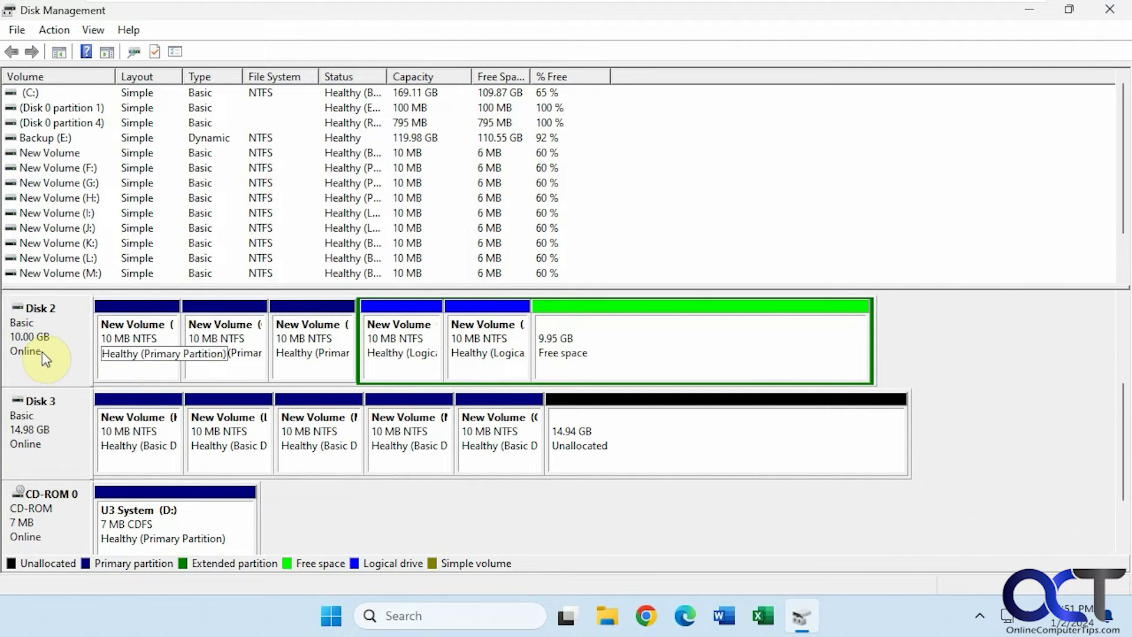
- Try to create a 10185 MB NTFS mirrored volume across Disk 2 and Disk 3 with drive letter P, declining the conversion to dynamic disks
right_click(659, 360)
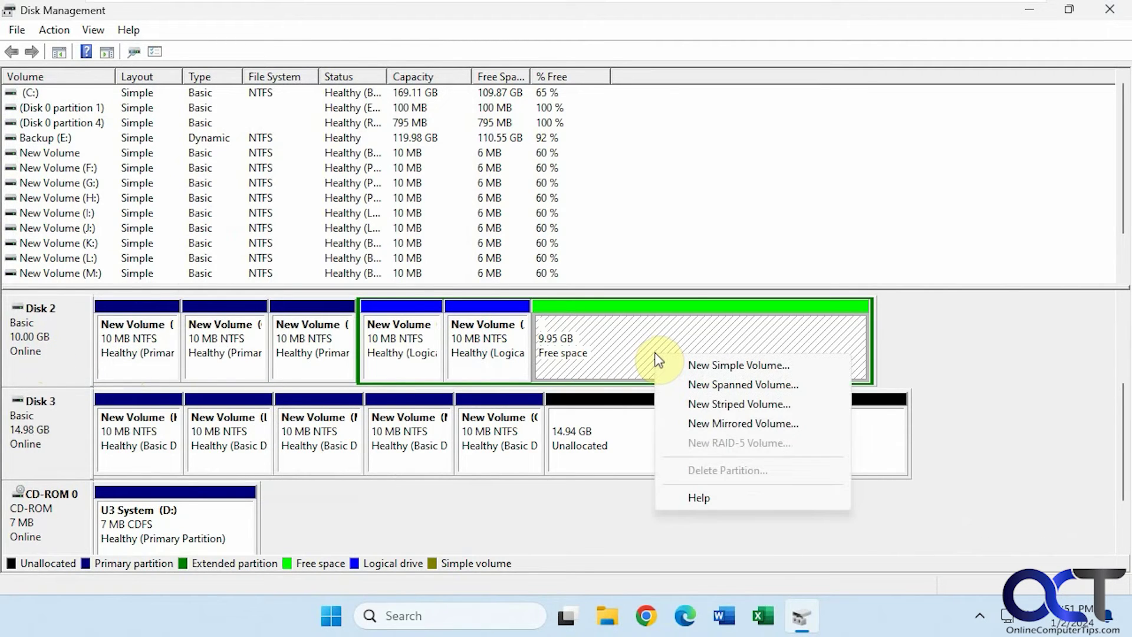
left_click(720, 423)
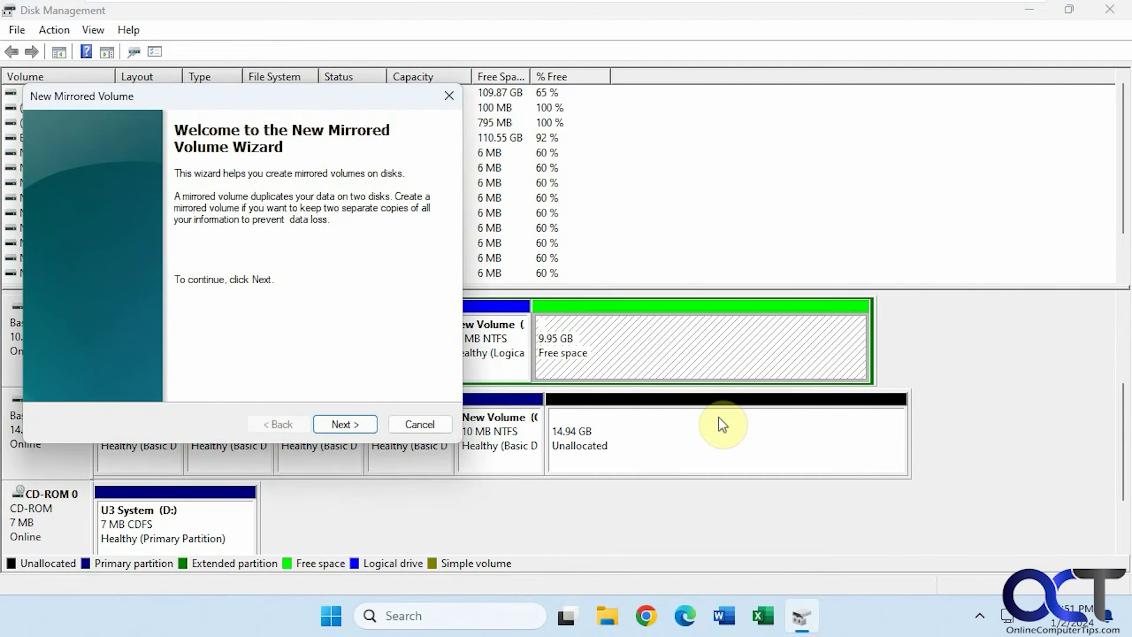
left_click(344, 424)
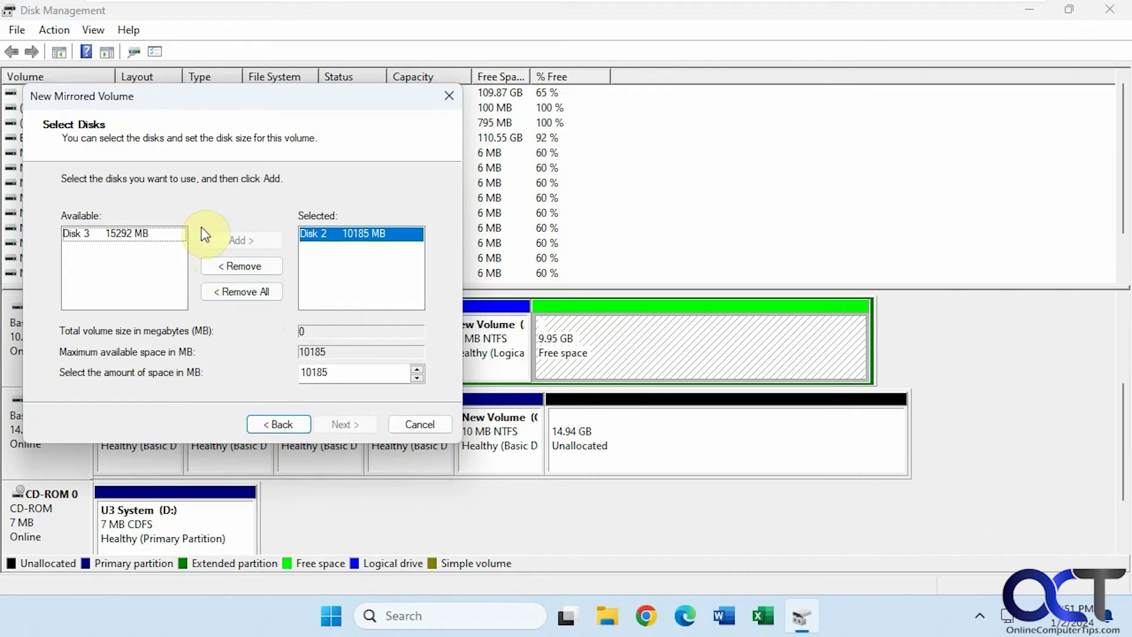
left_click(150, 234)
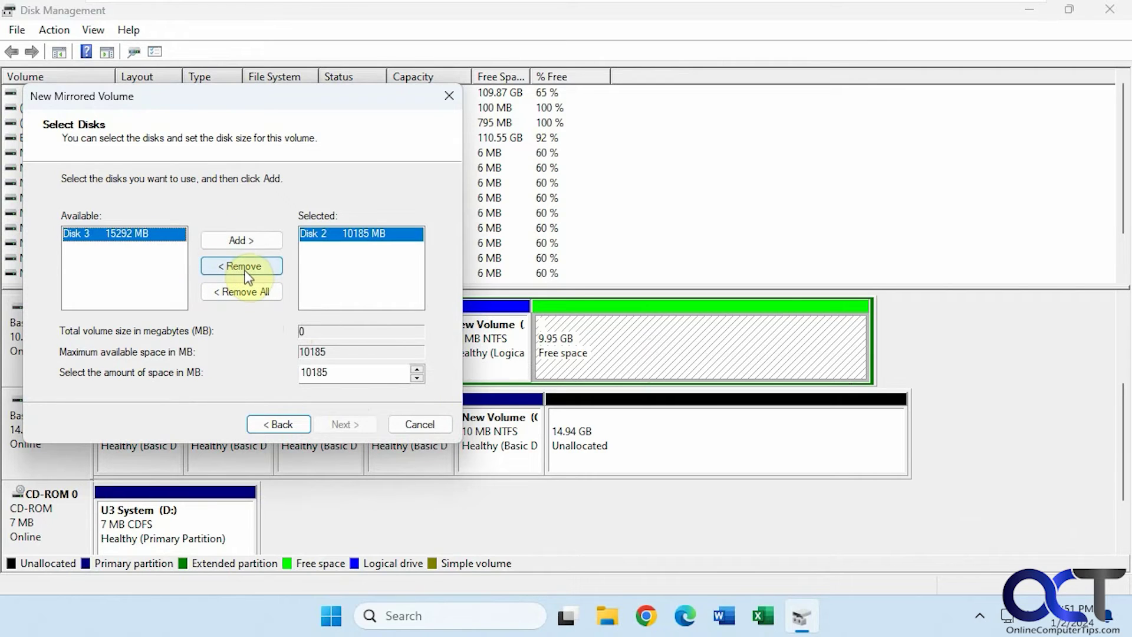
left_click(250, 238)
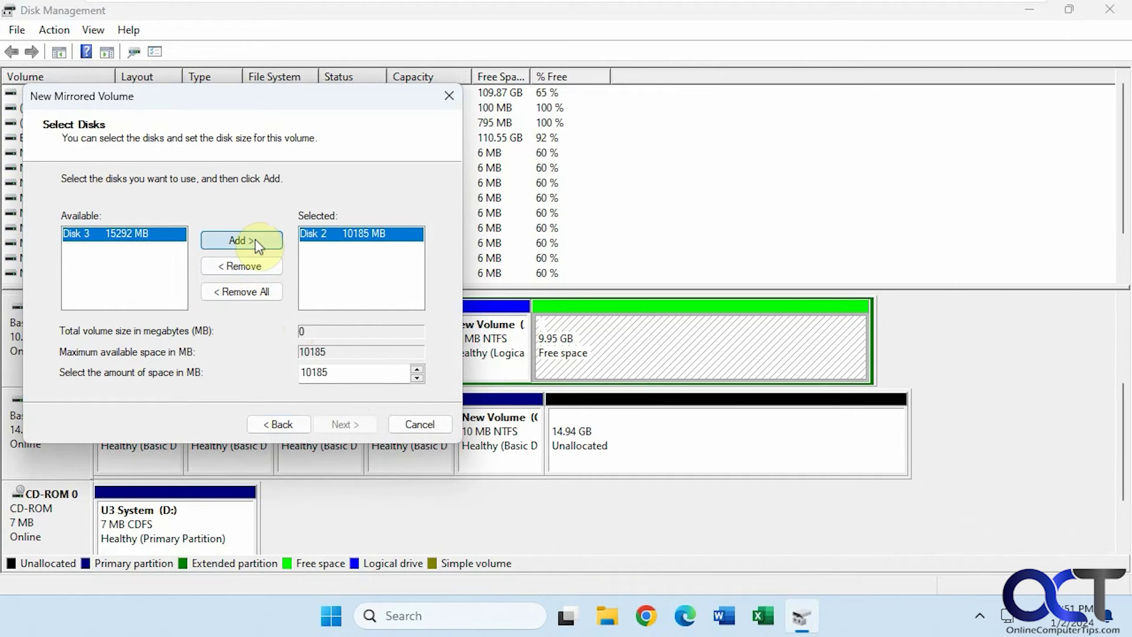
left_click(353, 422)
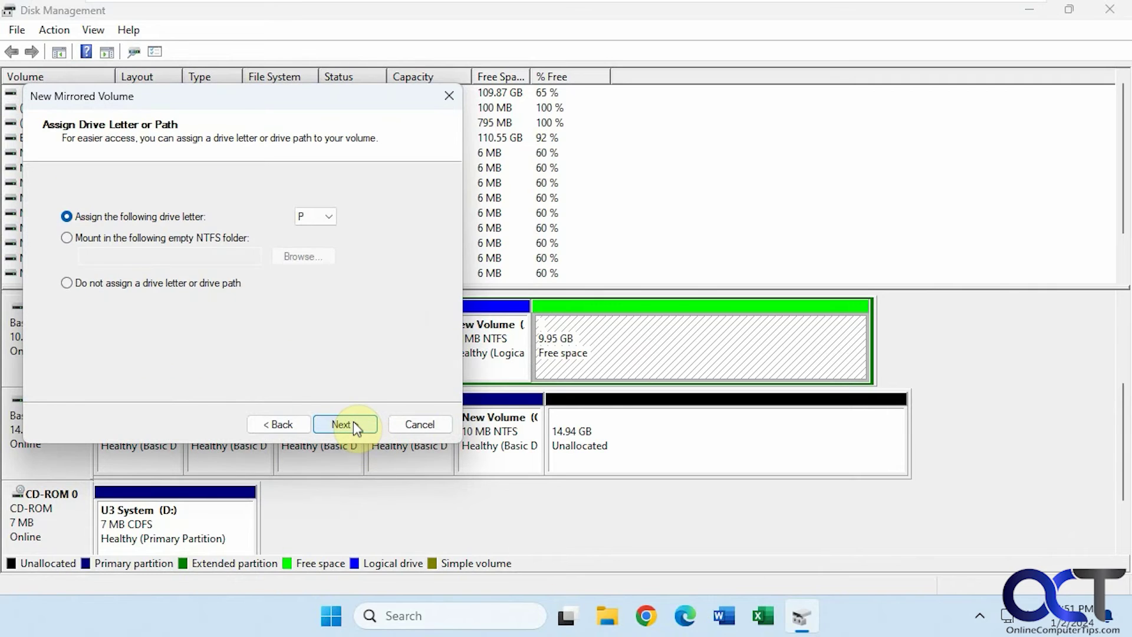
left_click(353, 423)
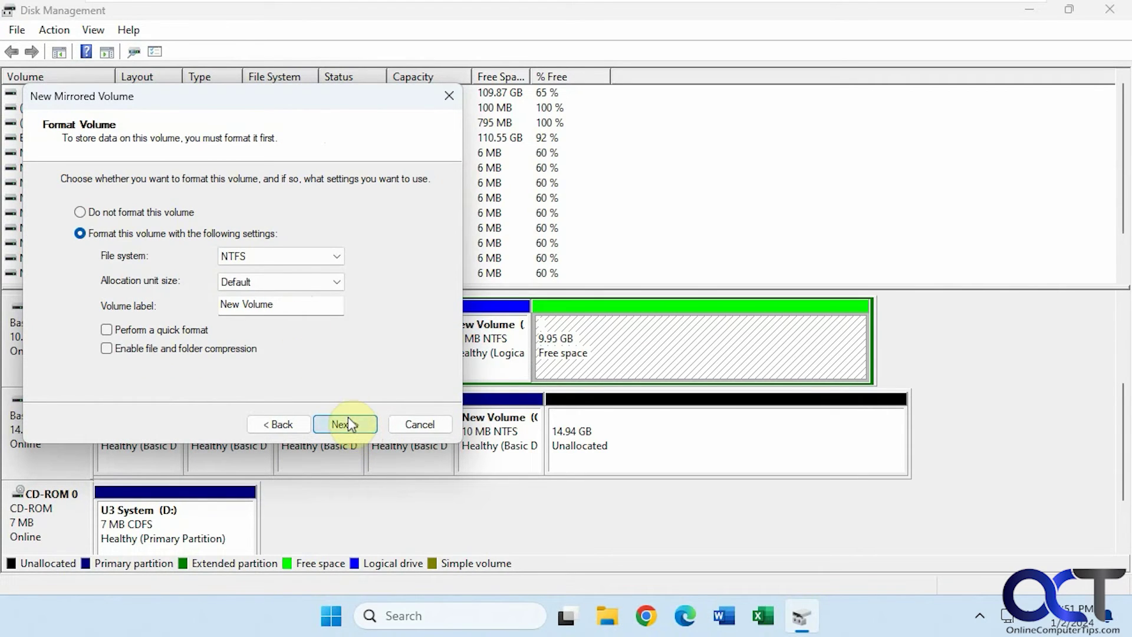
left_click(348, 423)
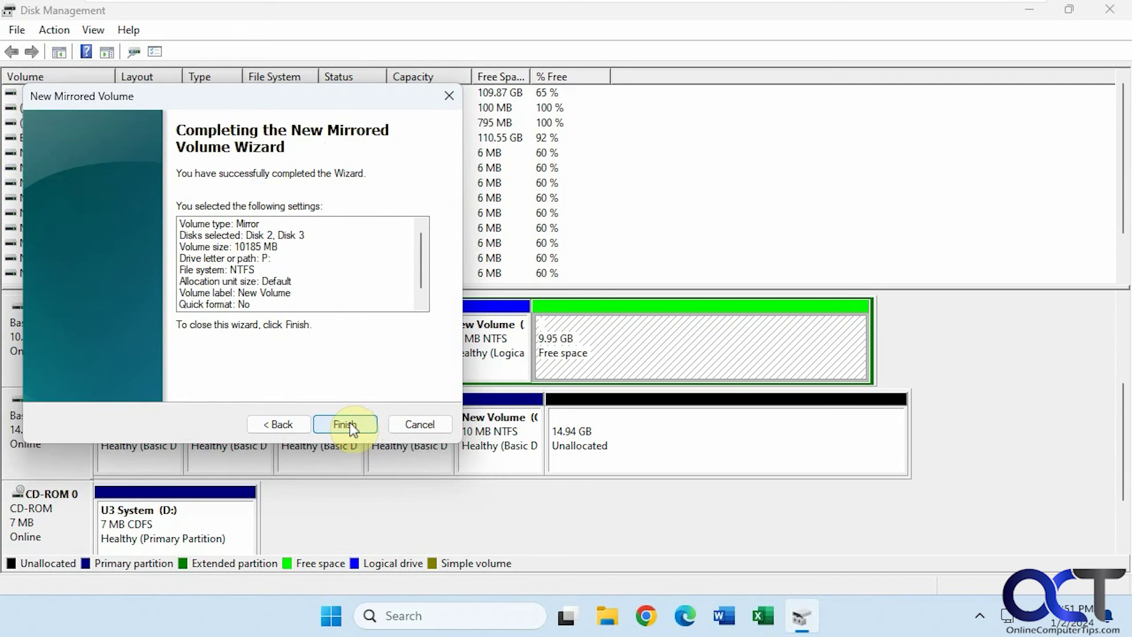
left_click(349, 423)
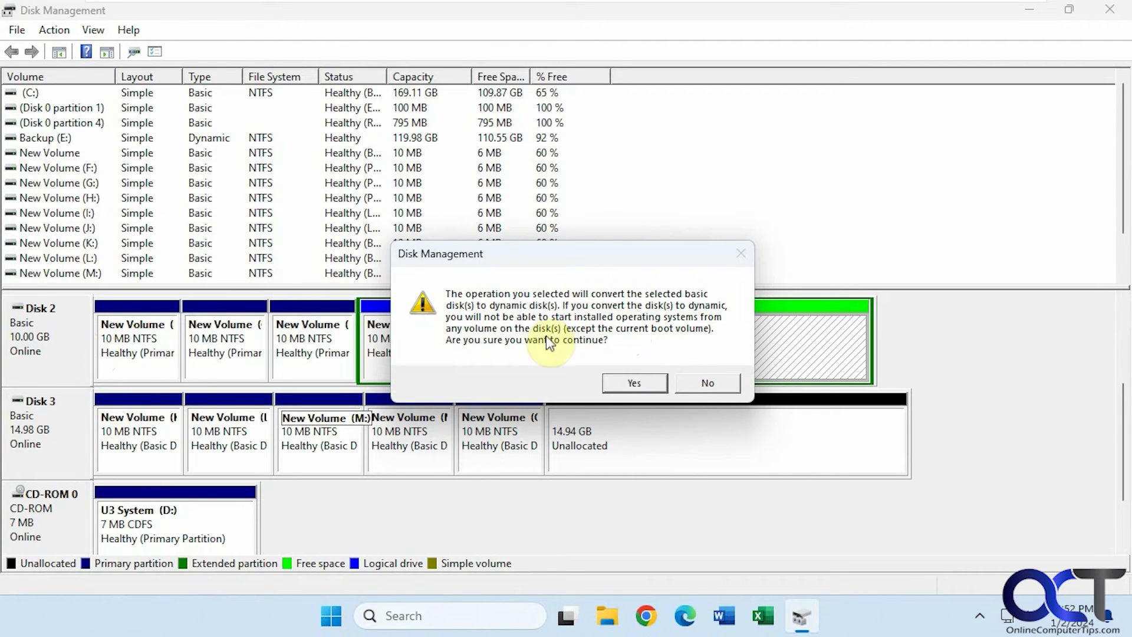
left_click(706, 384)
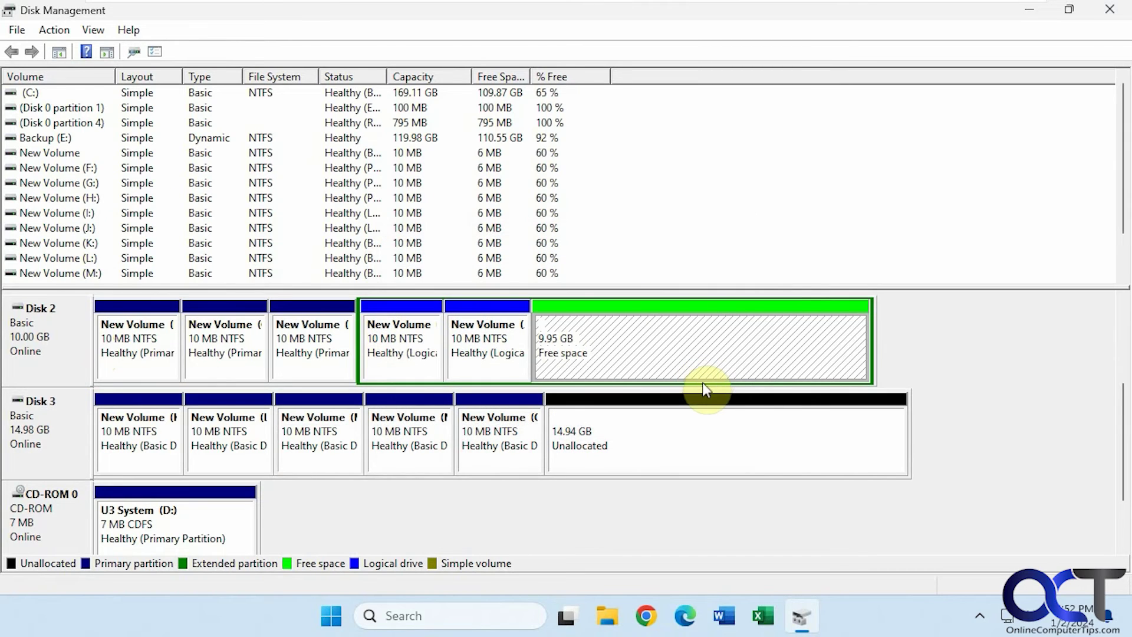
- Convert Disk 3 from a basic disk to a dynamic disk, accepting the boot limitation
right_click(68, 423)
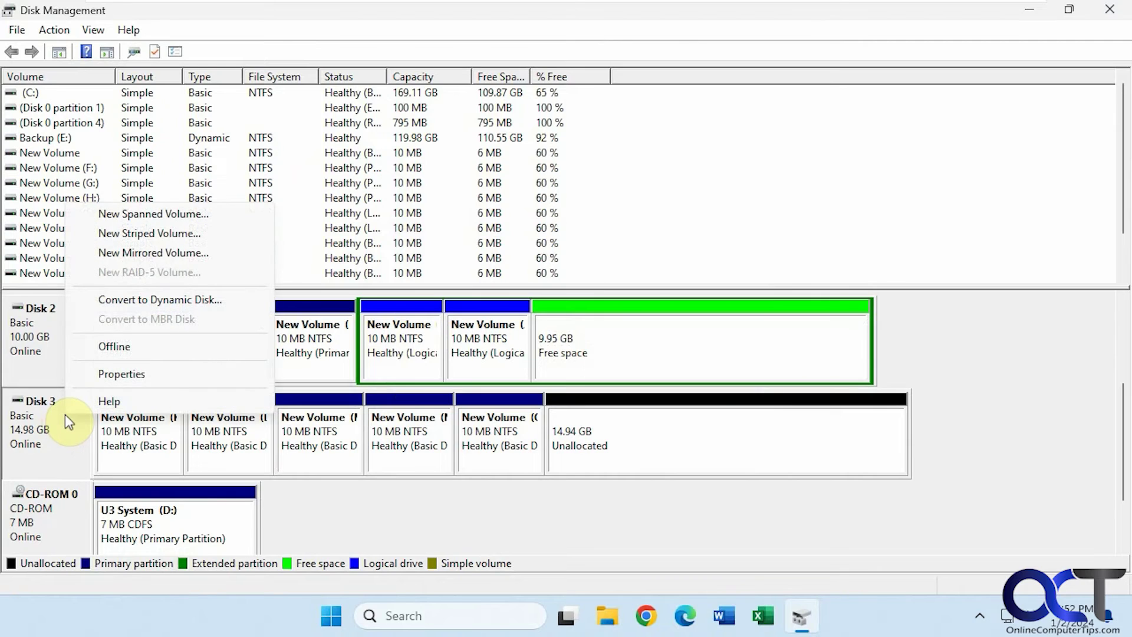
left_click(146, 302)
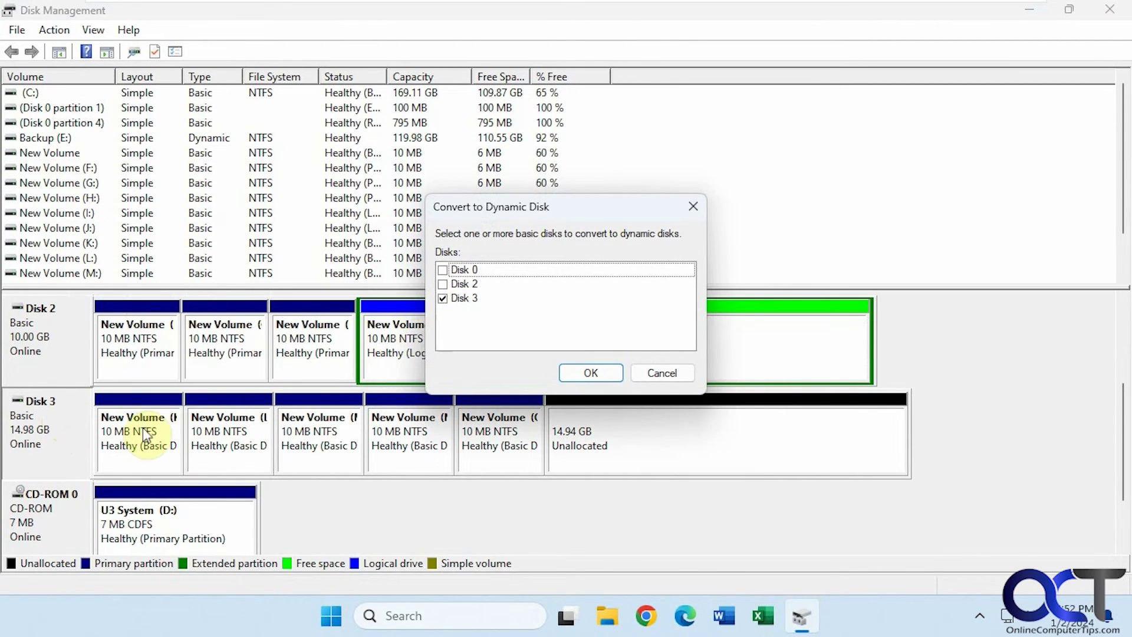
left_click(591, 378)
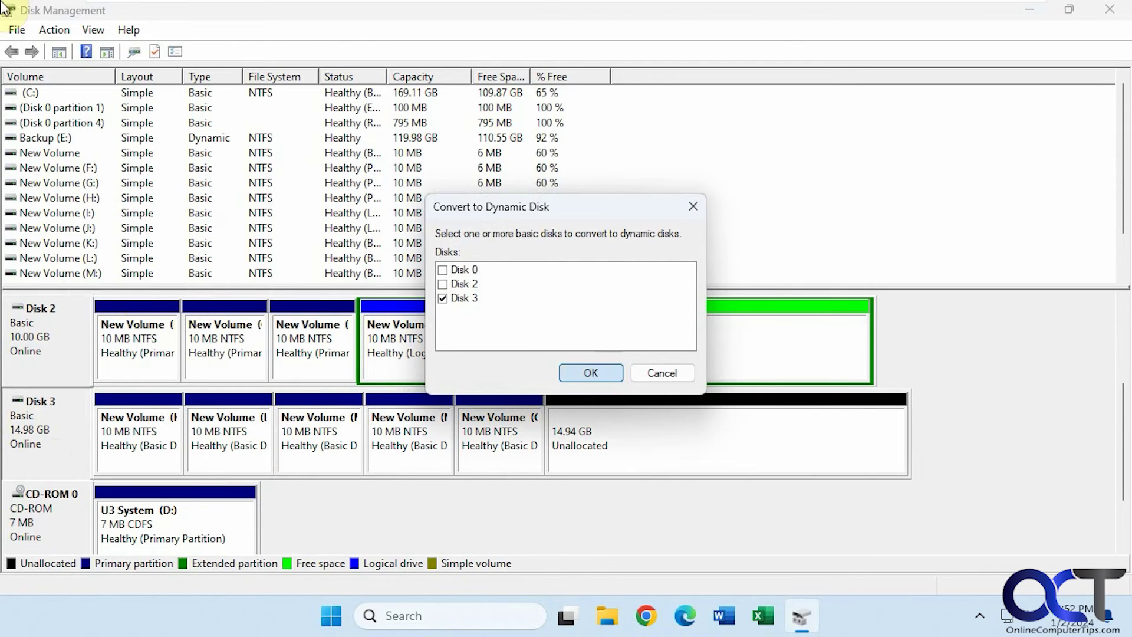
left_click(625, 405)
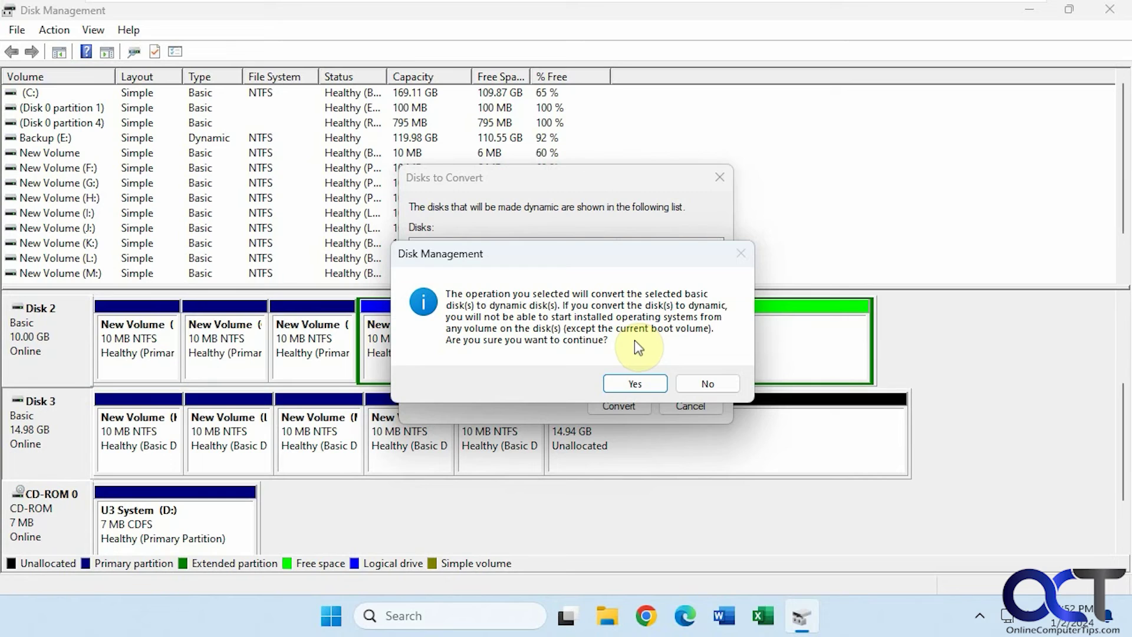
left_click(635, 385)
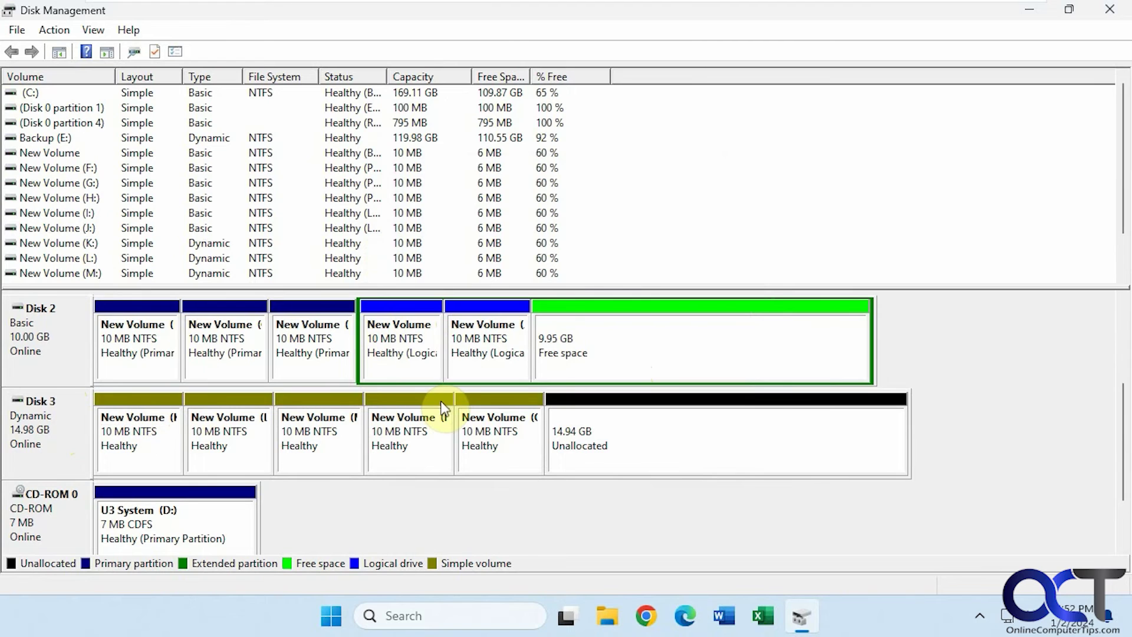
- Create a striped NTFS volume using 10185 MB each from Disk 2 and Disk 3 with drive letter Q, accepting conversion to dynamic disks
right_click(661, 434)
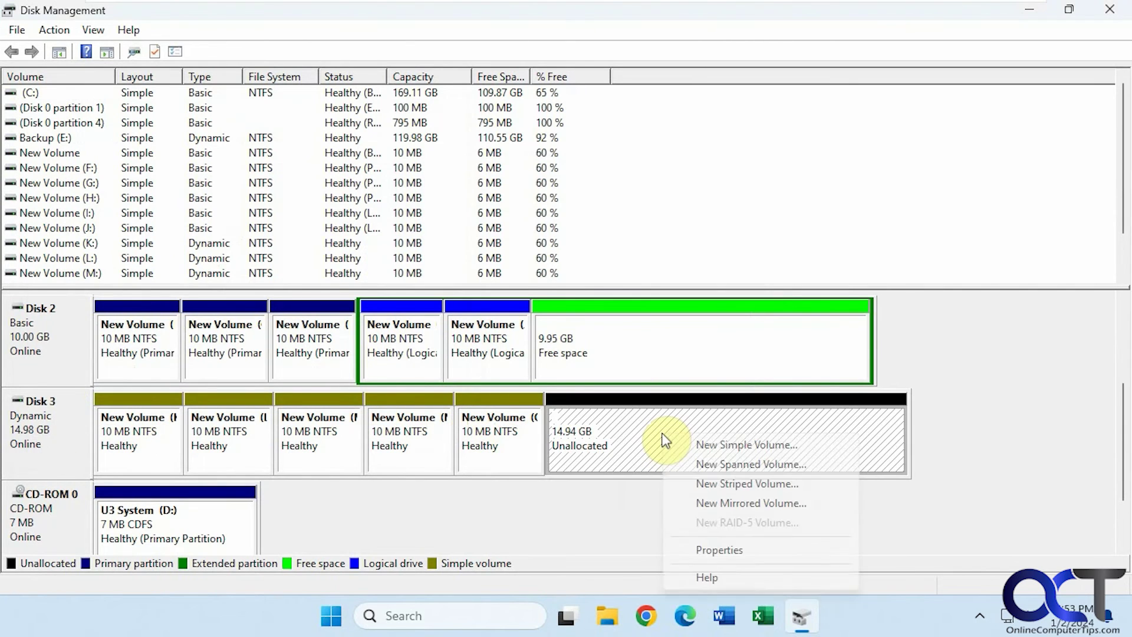
left_click(713, 488)
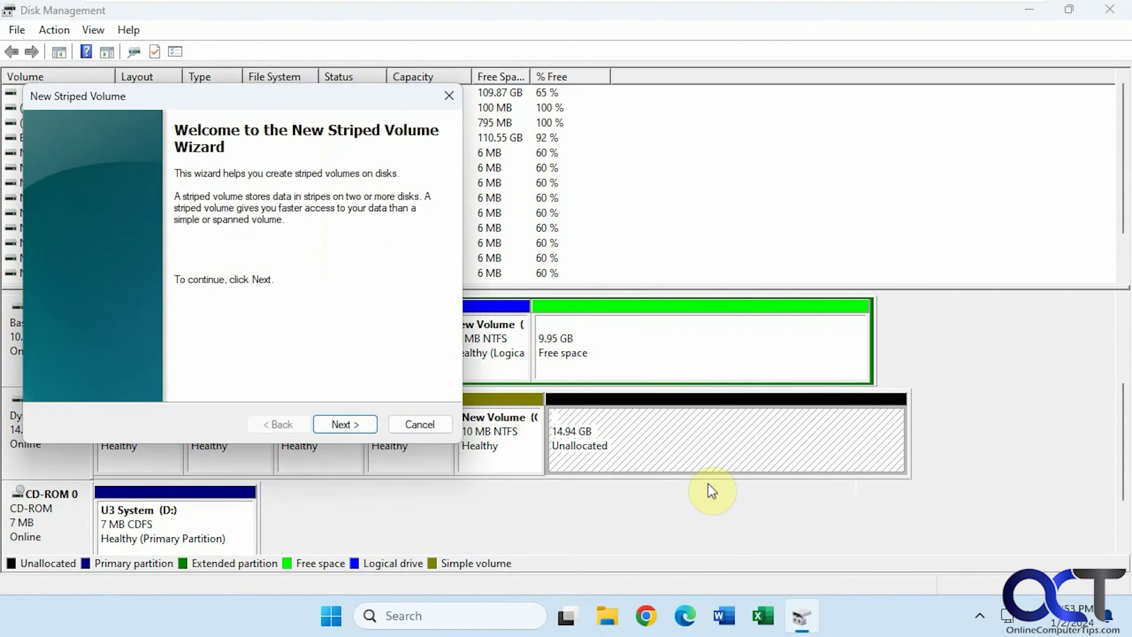
left_click(367, 424)
left_click(135, 235)
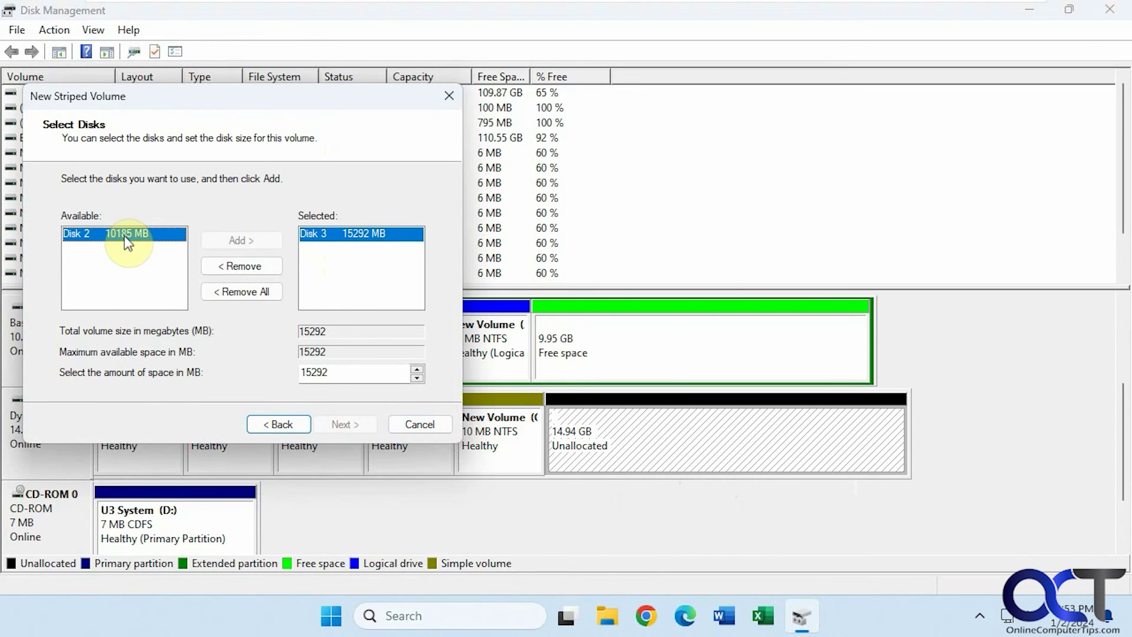
left_click(236, 241)
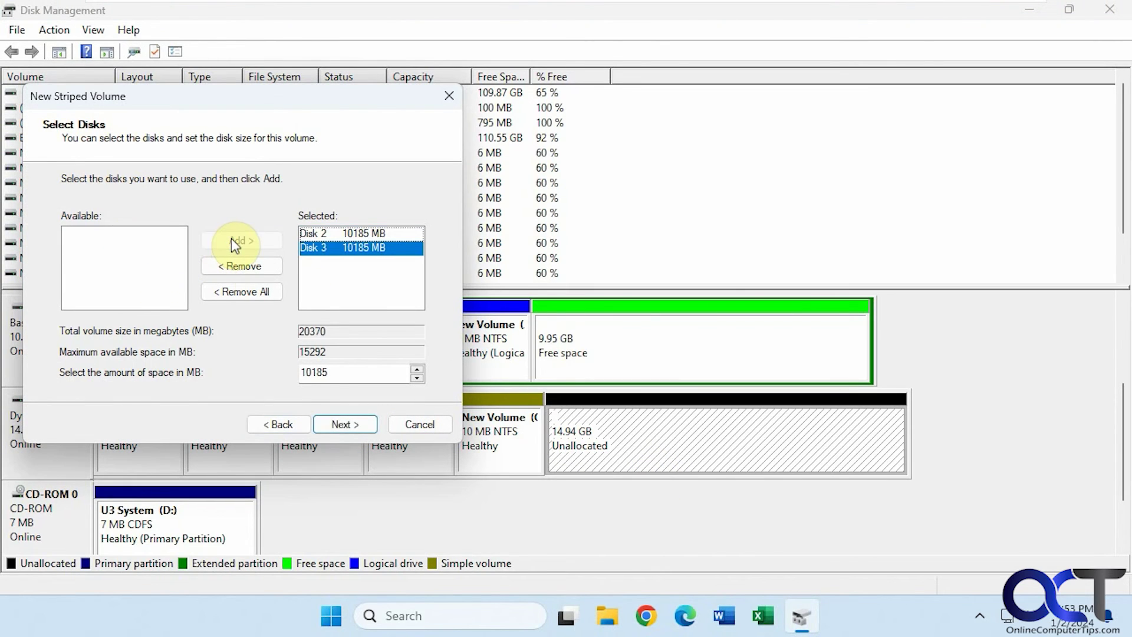
left_click(347, 427)
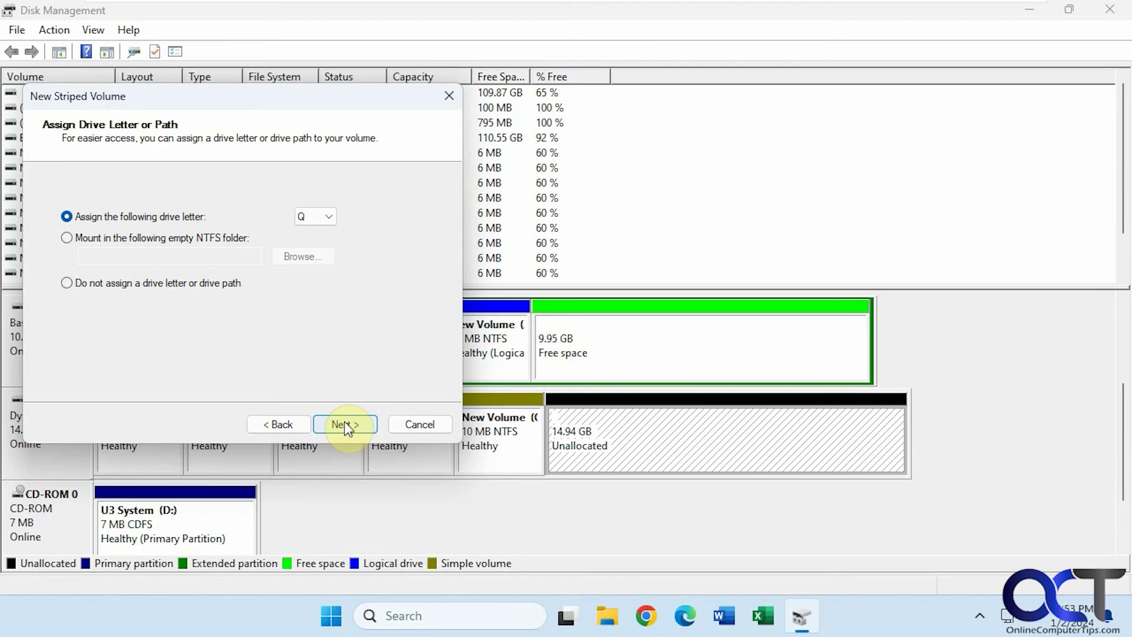
left_click(347, 427)
left_click(347, 425)
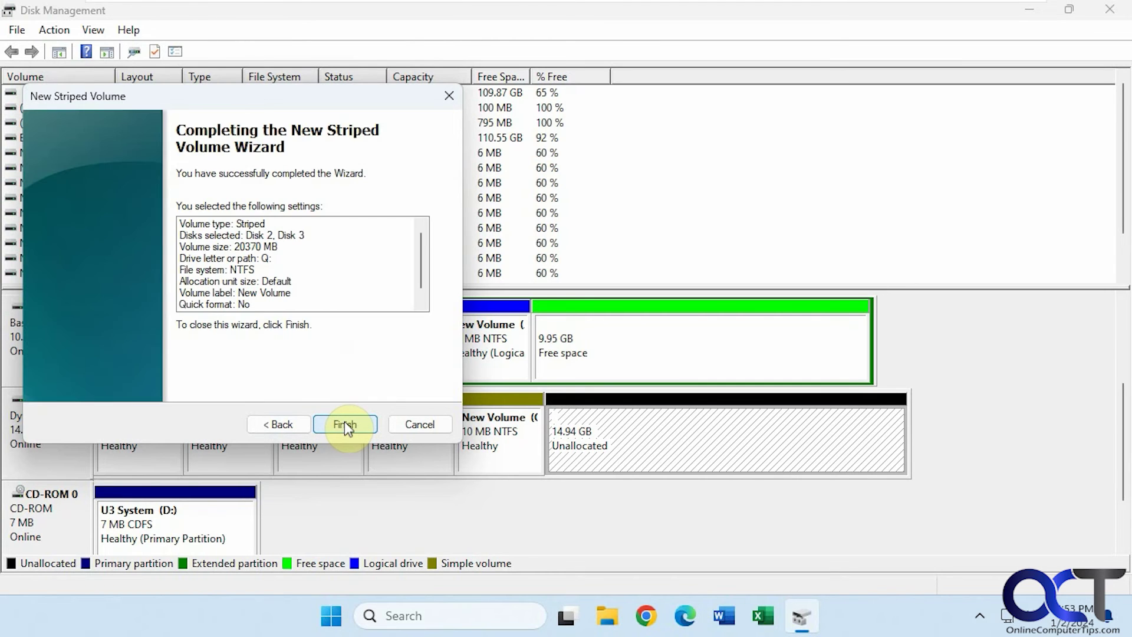
left_click(344, 424)
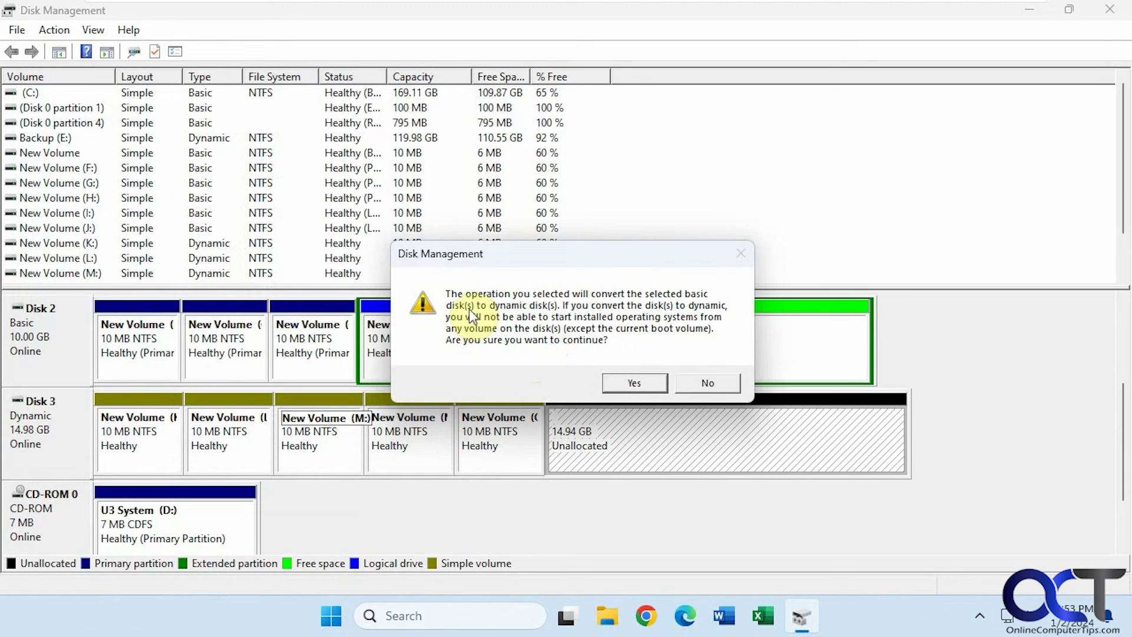
left_click(635, 382)
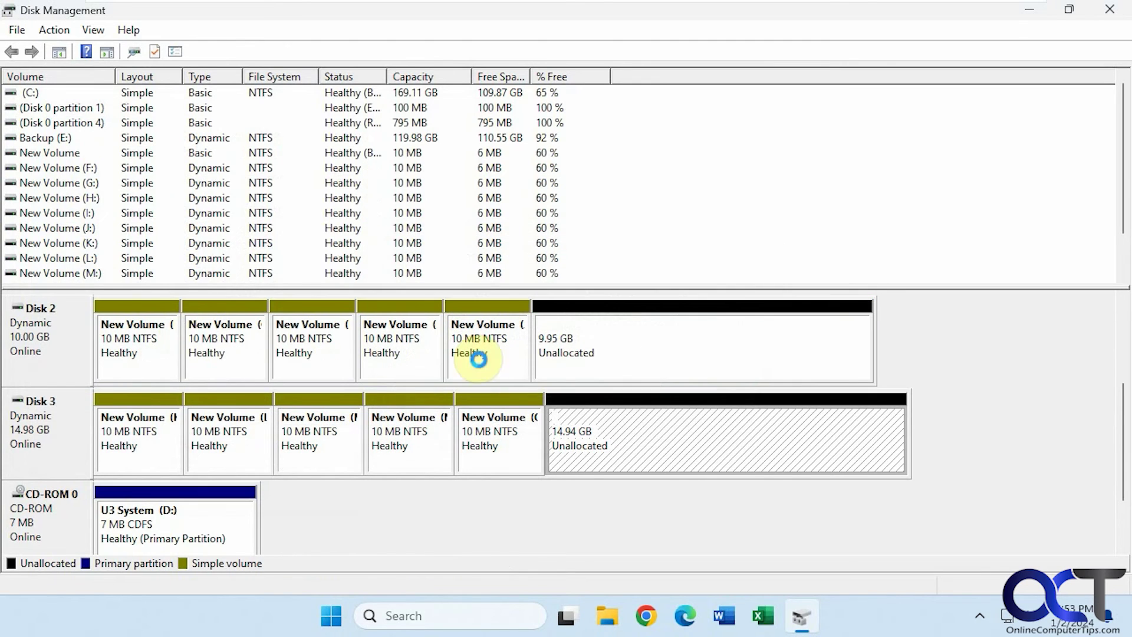